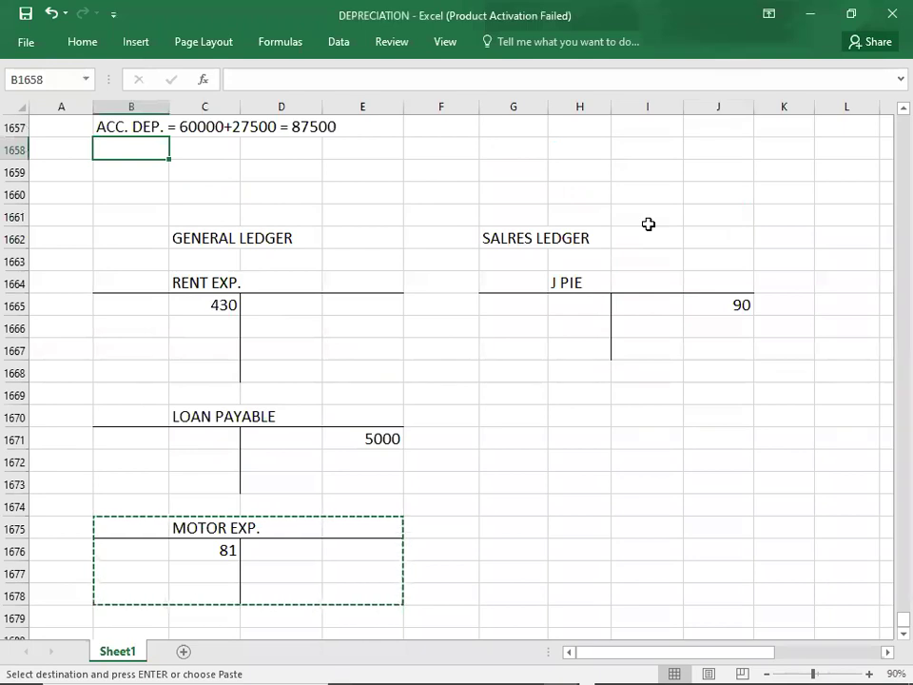
Paste the copied Motor Exp. T-account at B1681, leaving only its blank ruled layout without title or amount
key(Down)
key(Down)
key(Down)
key(Down)
key(Down)
key(Down)
key(Down)
key(Down)
key(Down)
key(Down)
key(Down)
key(Down)
key(Down)
key(Down)
key(Down)
key(Down)
key(Down)
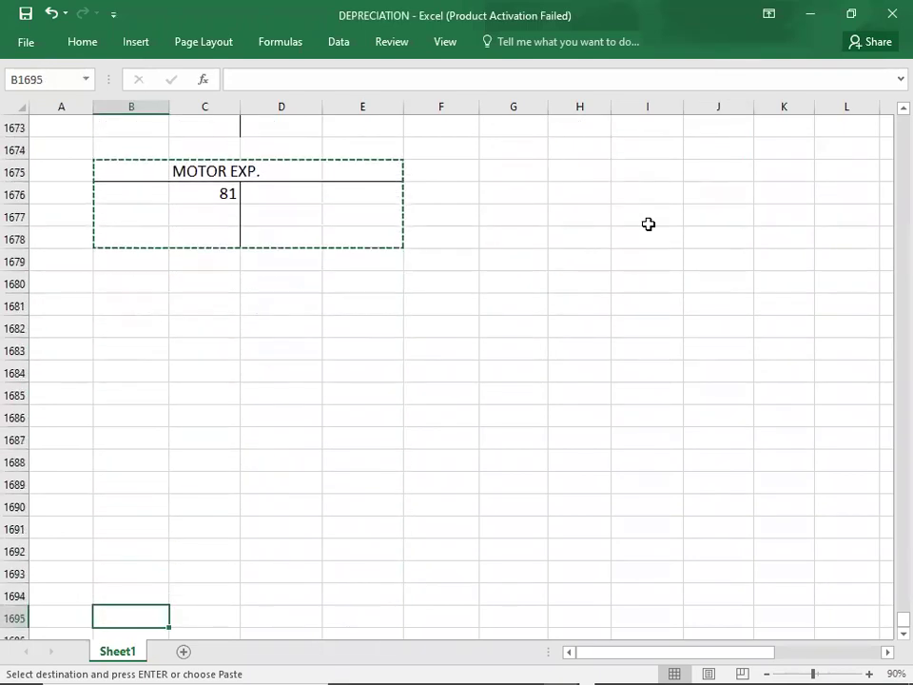
key(Up)
key(Up)
key(Up)
key(Up)
key(Up)
key(Up)
key(Up)
key(Up)
key(Up)
key(Up)
key(Up)
key(Up)
key(Up)
key(Up)
key(Up)
key(Up)
key(Up)
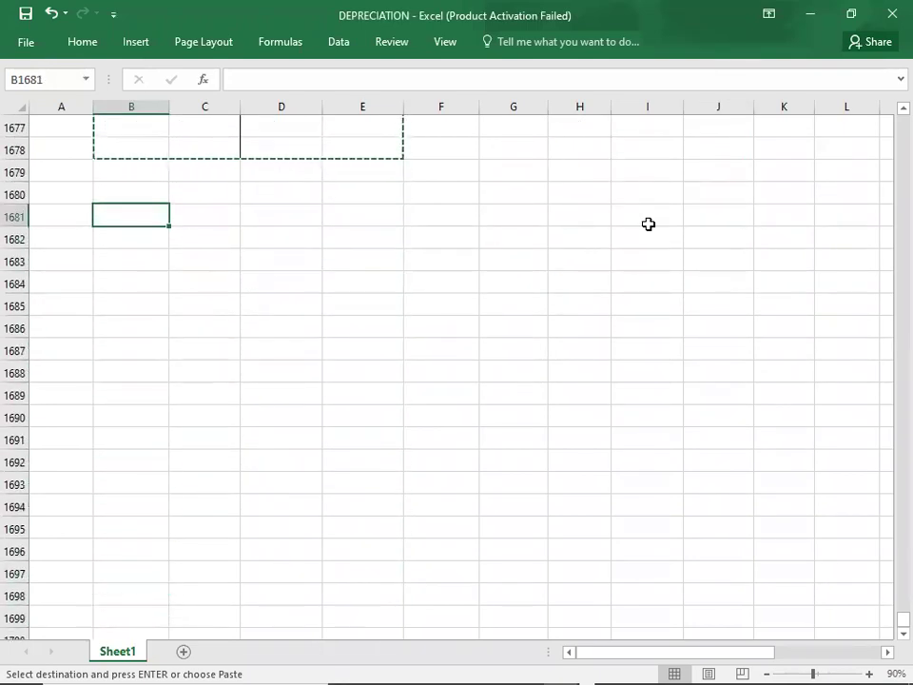
key(ctrl+v)
key(Escape)
key(Left)
key(Right)
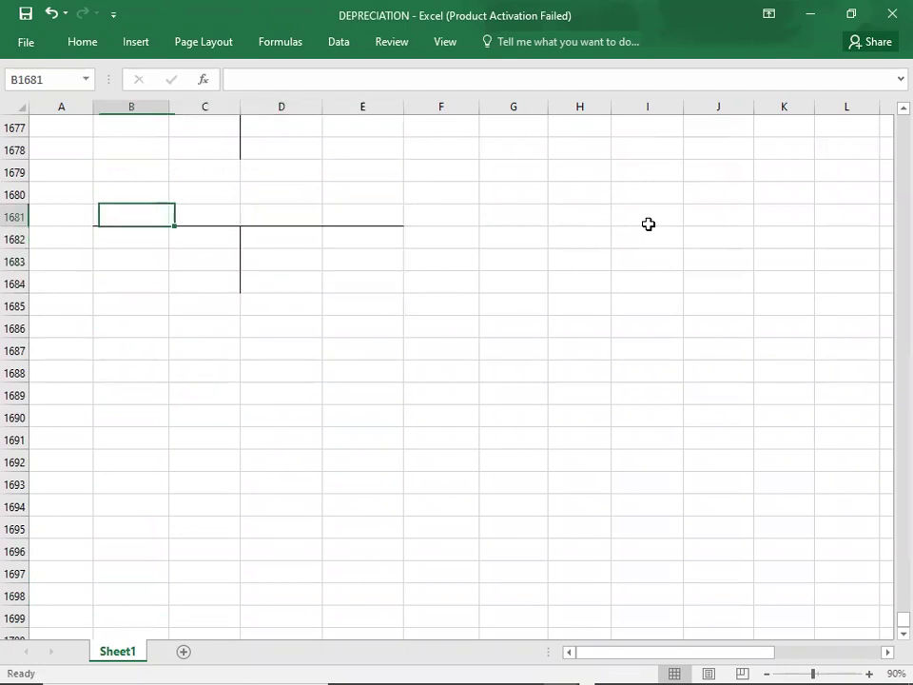
Title the new T-account DISC. REC. in cell C1681
key(Right)
text(DEIC)
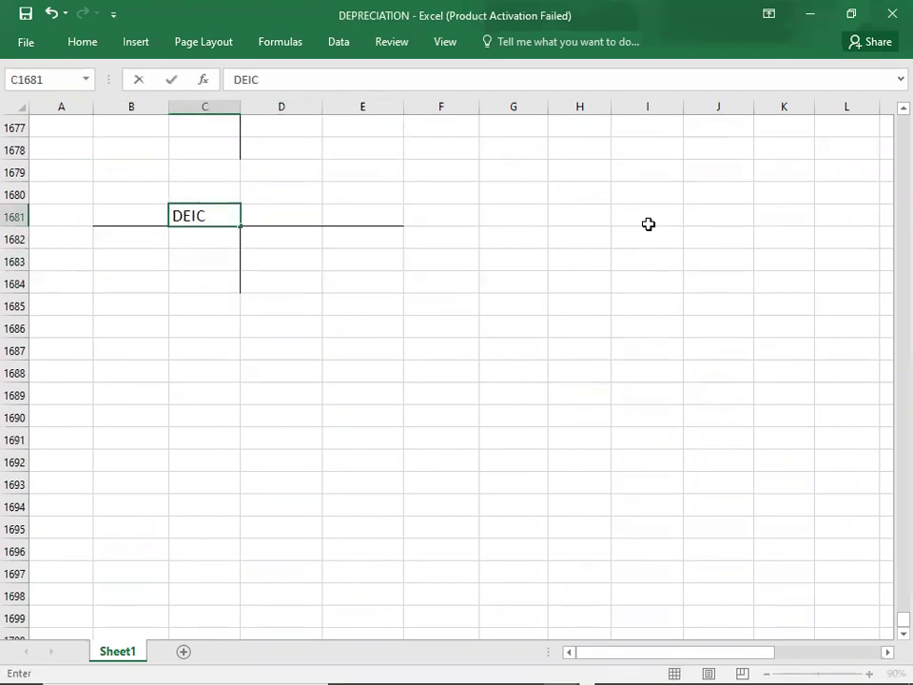
key(BackSpace)
key(BackSpace)
key(BackSpace)
text(ISC. F)
key(BackSpace)
text(REC.)
Check the discount received total on the cash book slide and enter 82 on the credit side in E1682
click(365, 233)
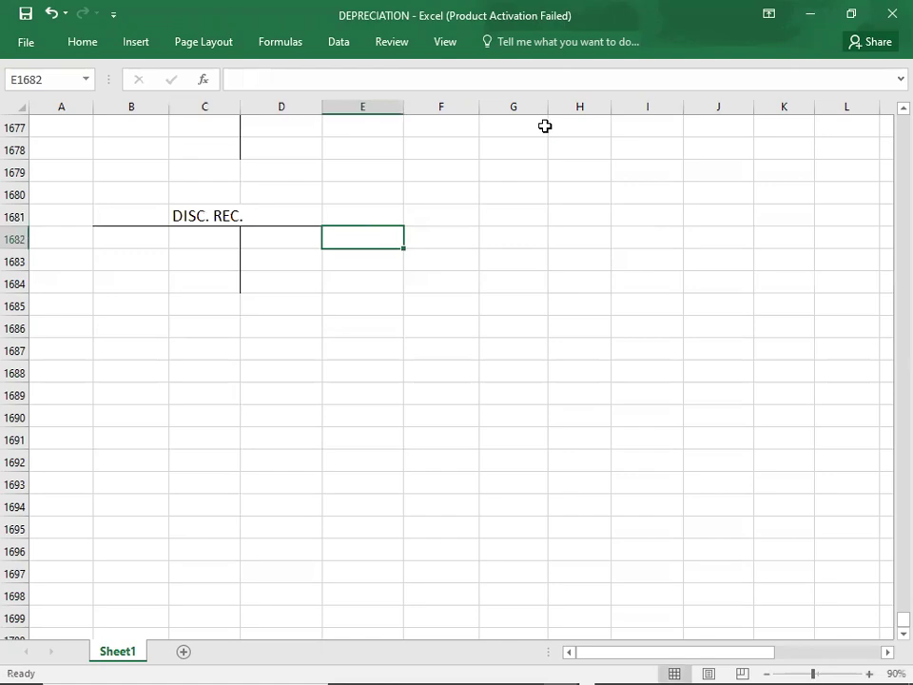
key(alt+Tab)
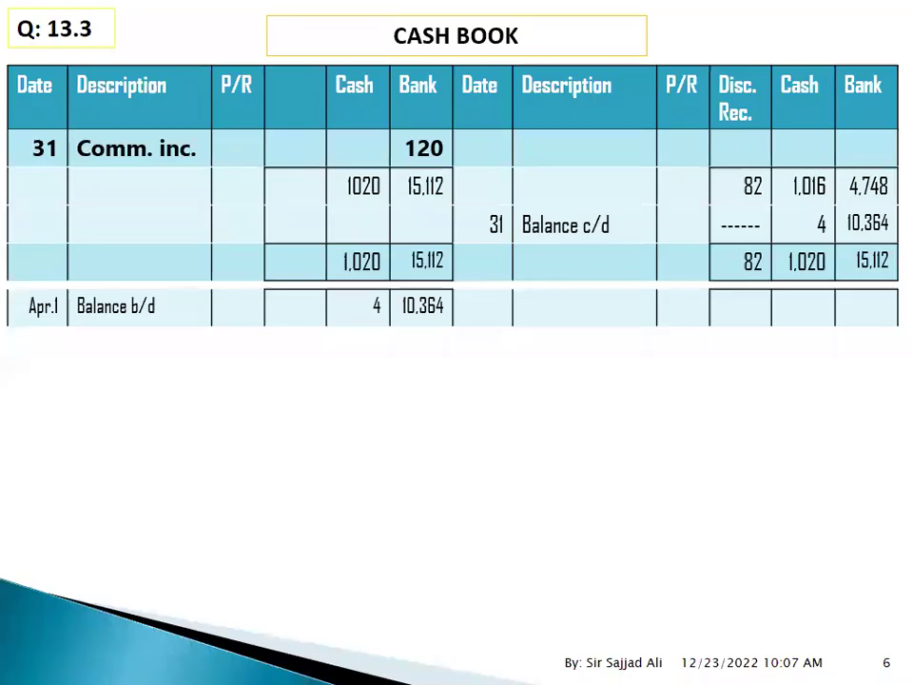
key(alt+Tab)
text(82)
key(Return)
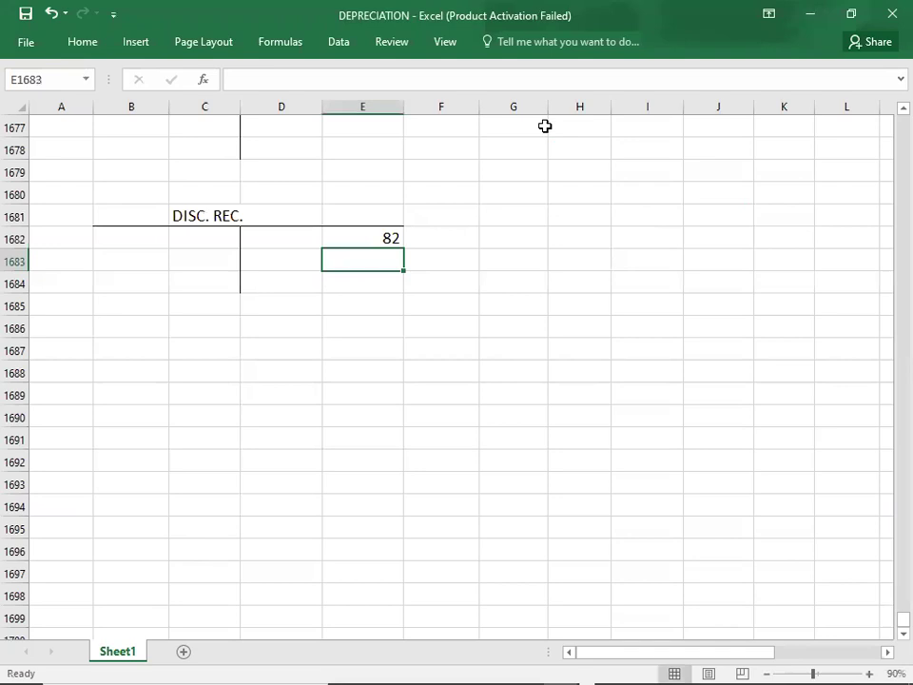
key(Left)
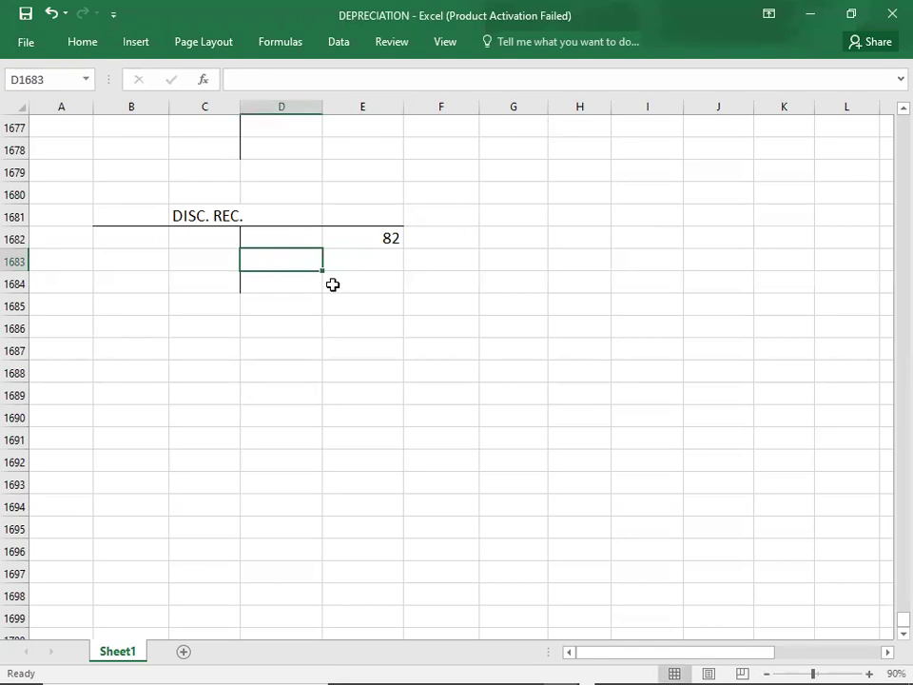
Review the discount column on the cash book slide and label the Disc. Rec. credit entry A/P in D1682
key(alt+Tab)
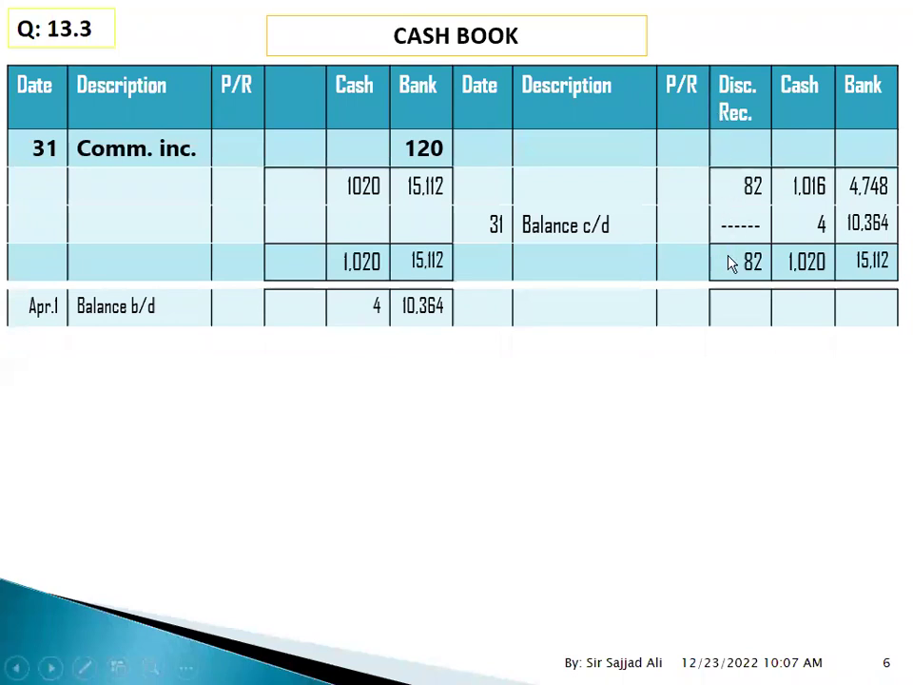
key(alt+Tab)
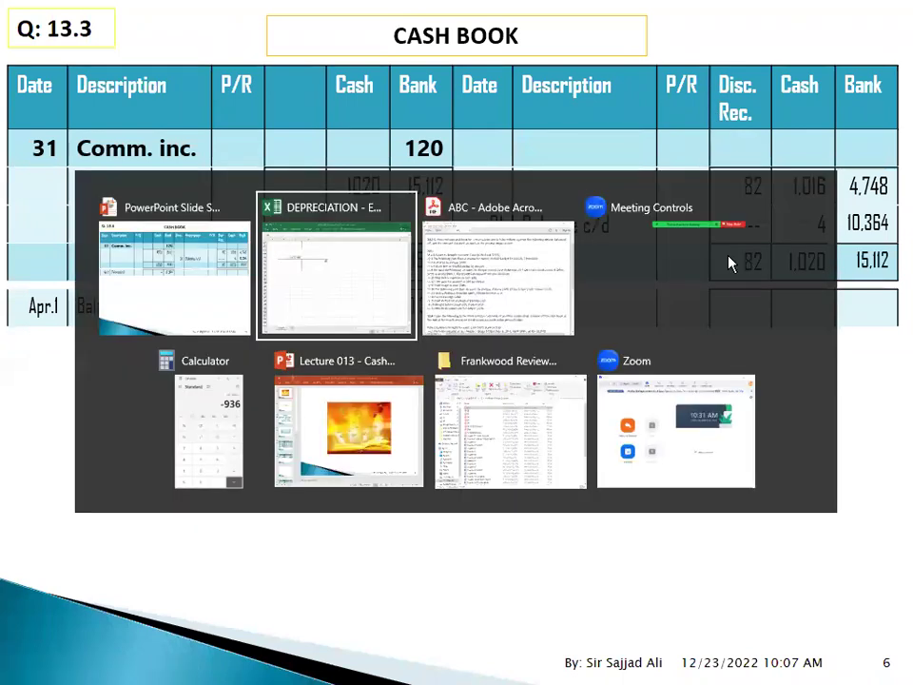
click(363, 245)
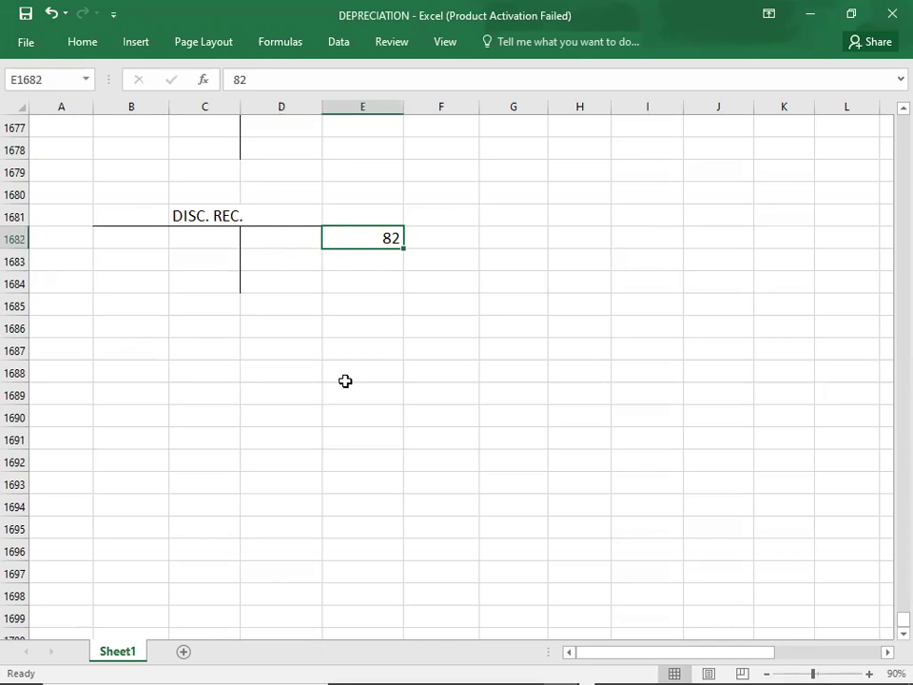
click(257, 243)
text(A/P)
key(Return)
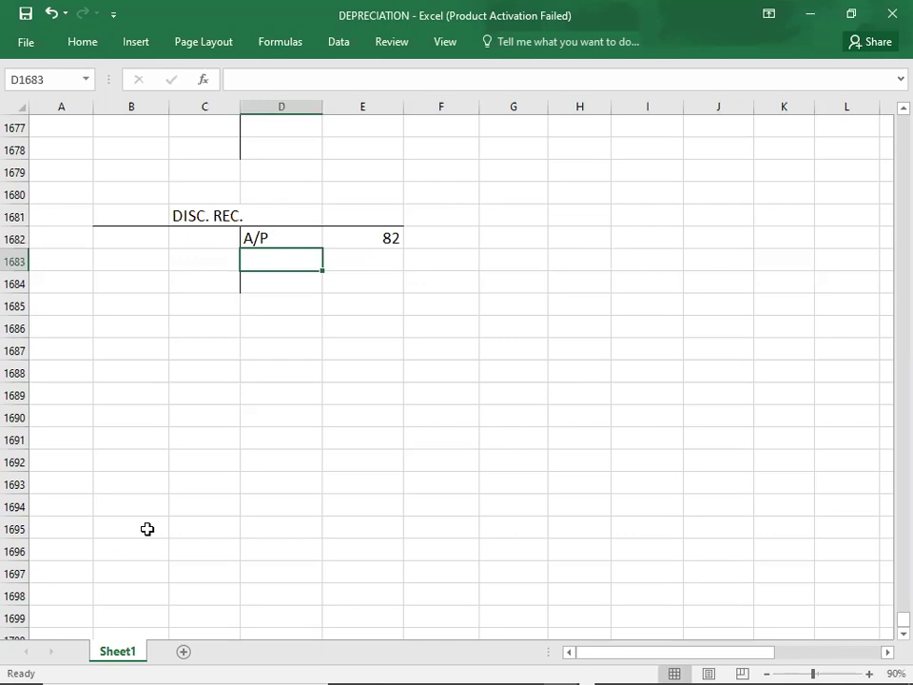
Write the journal entry accounts from B1686: A/P as debit, with CASH and DISC. REC. indented in C1687 and C1688
click(134, 322)
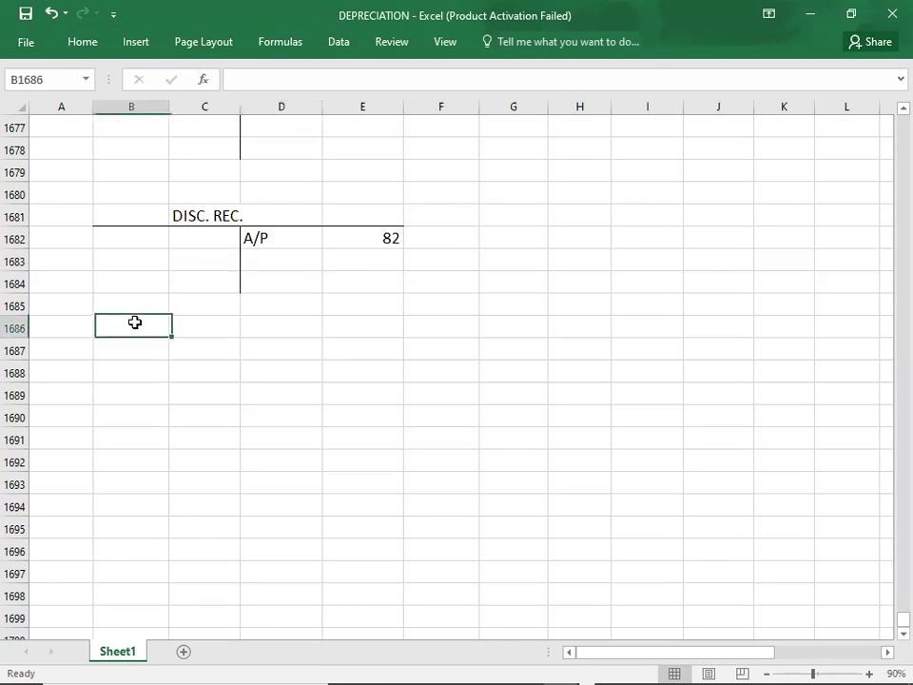
text(A/P)
key(Return)
key(Right)
text(CASH)
key(Return)
key(Right)
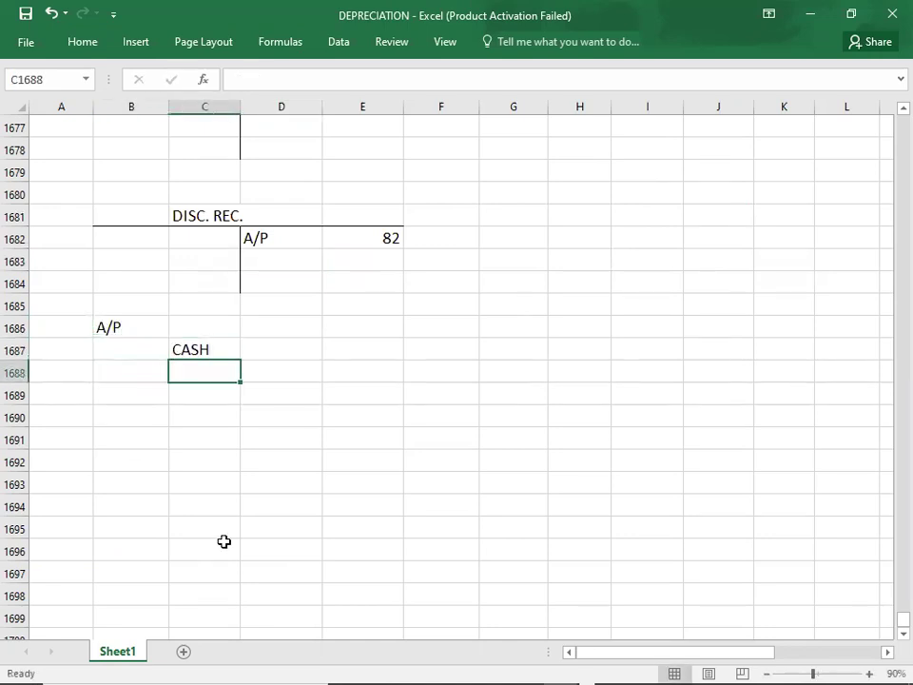
text(DISC. REC.)
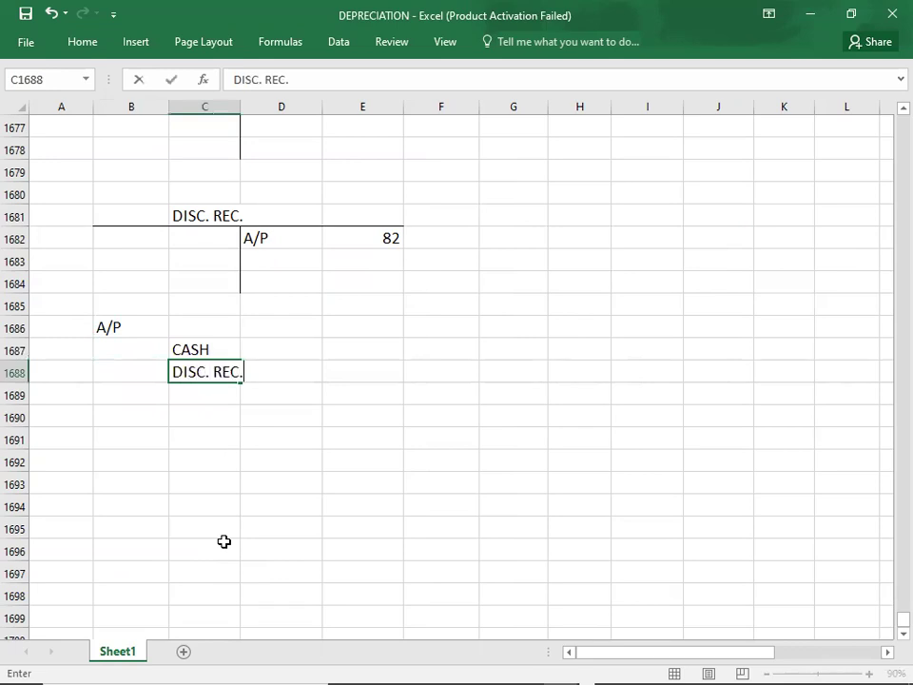
key(Return)
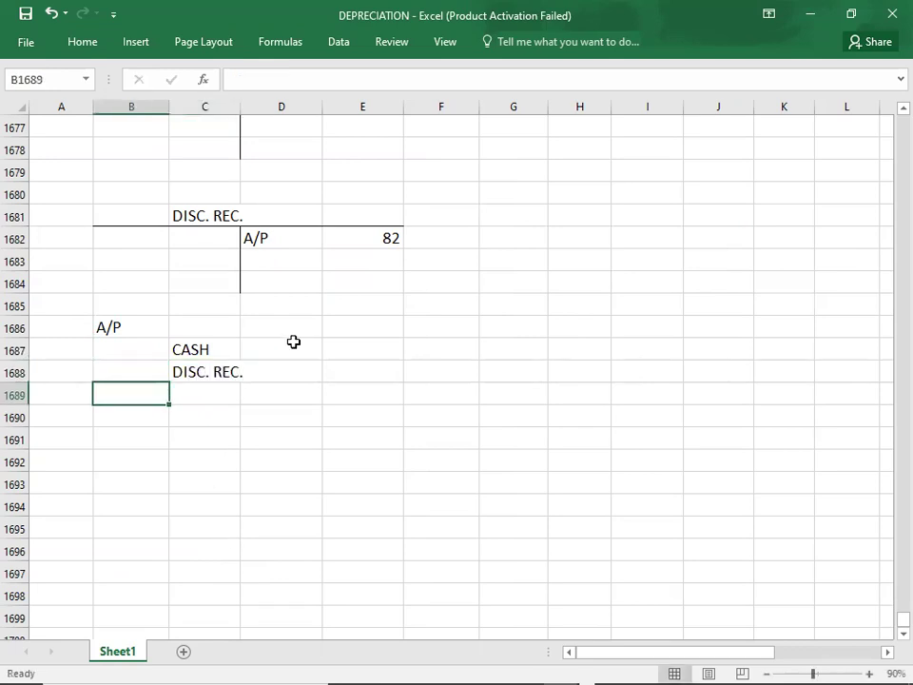
Add XX placeholders for the journal amounts: the debit in E1686 and the credits in F1687 and F1688
click(348, 327)
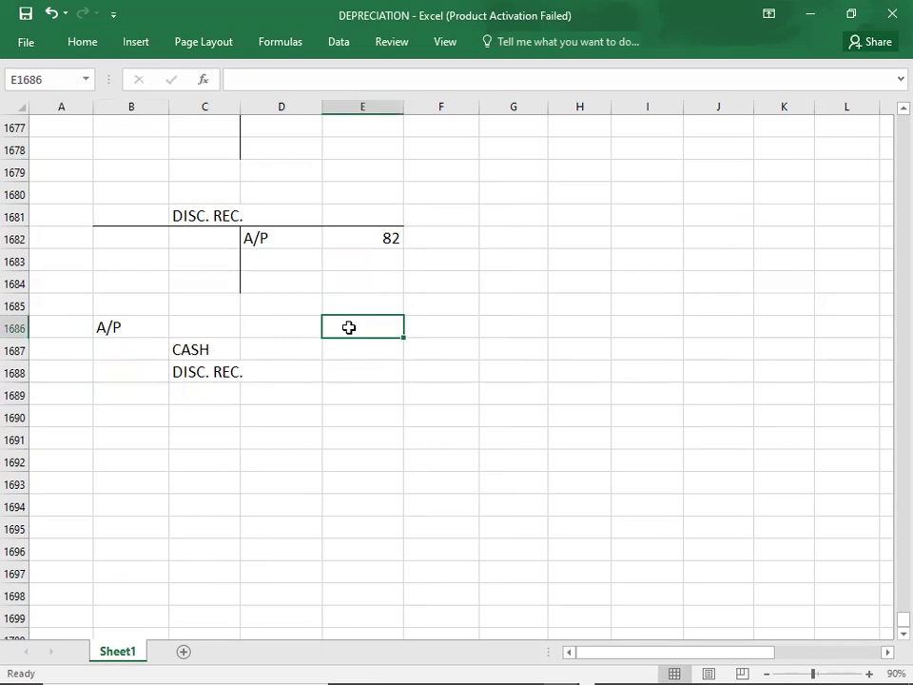
text(XX)
key(Return)
key(Right)
text(XX)
key(Return)
text(XX)
key(Return)
key(Return)
key(Return)
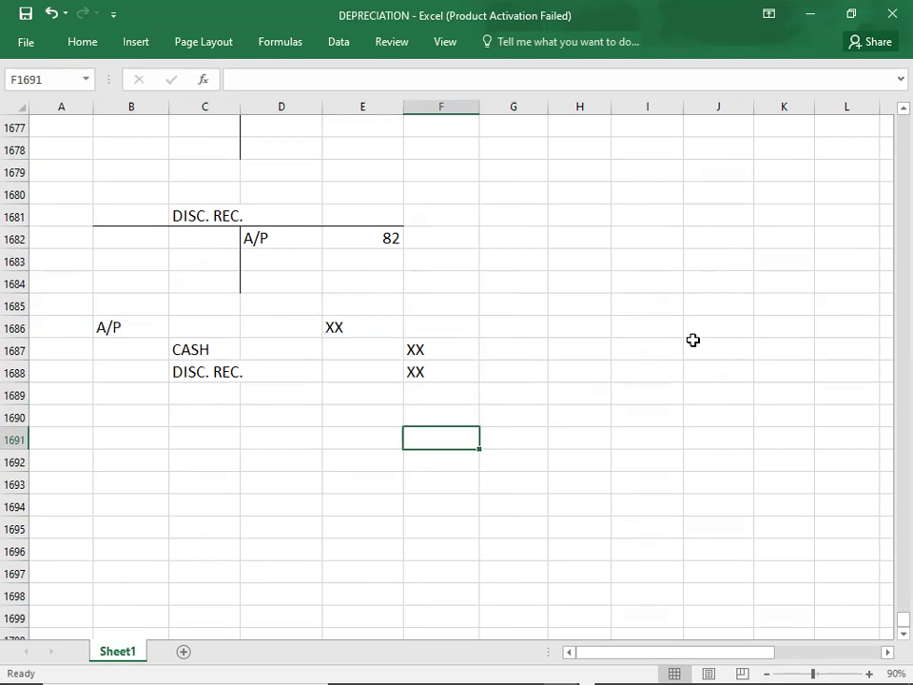
Switch to the workbook Lecture 18.1- Petty Cash book - Copy and enter the heading PETTY CASH BOOK in B123
key(alt+Tab)
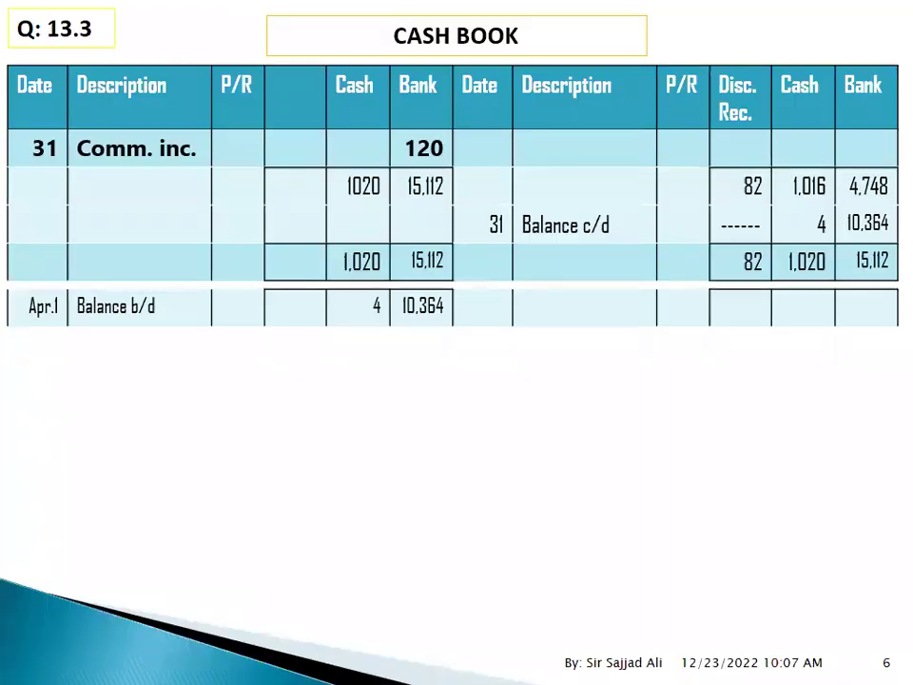
key(Right)
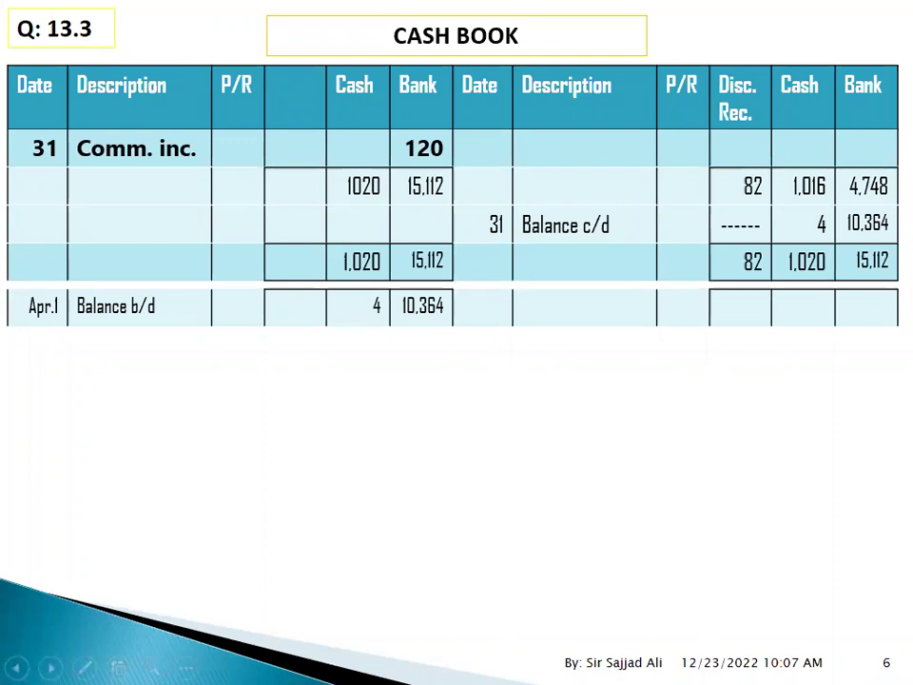
key(alt+Tab)
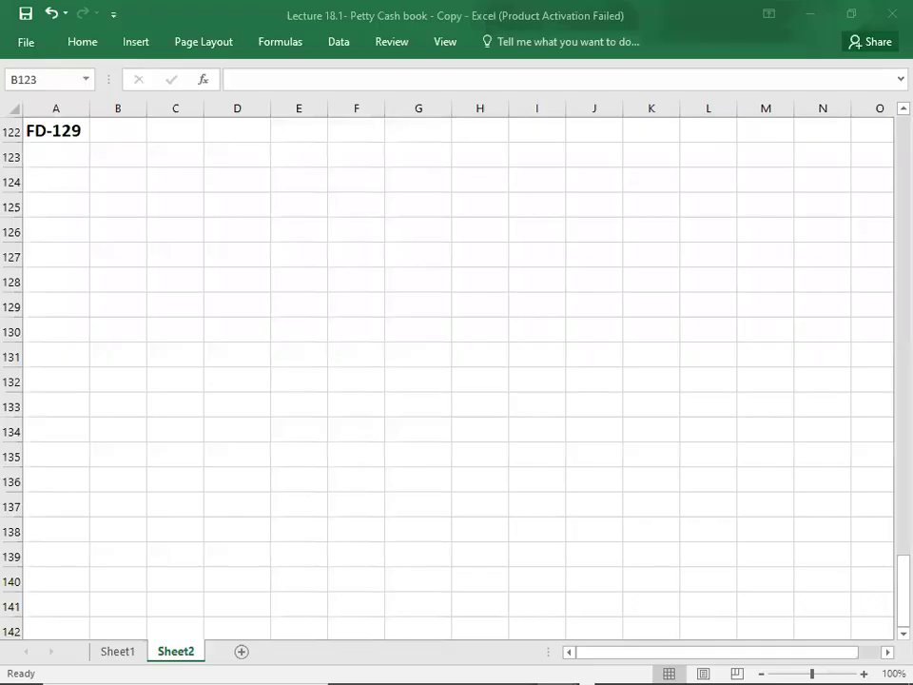
click(118, 163)
text(PEE)
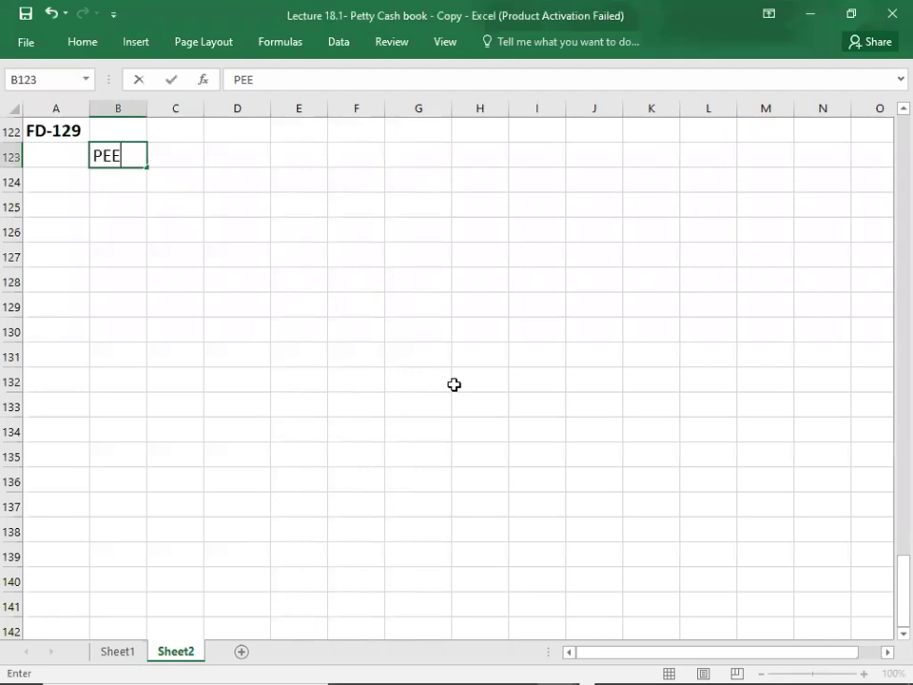
key(BackSpace)
text(TTY CASH BOOK)
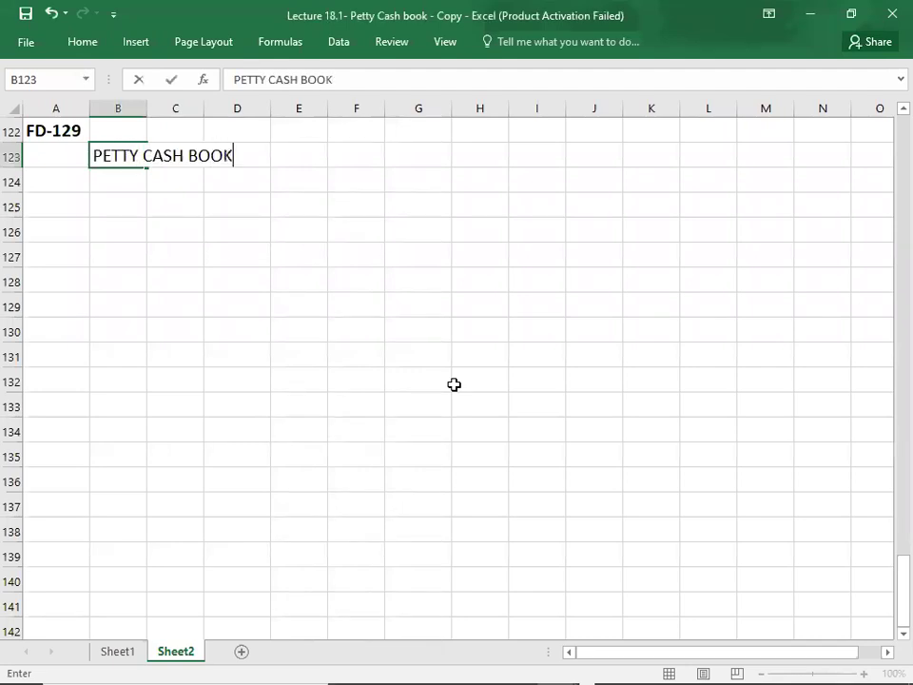
key(Return)
key(Return)
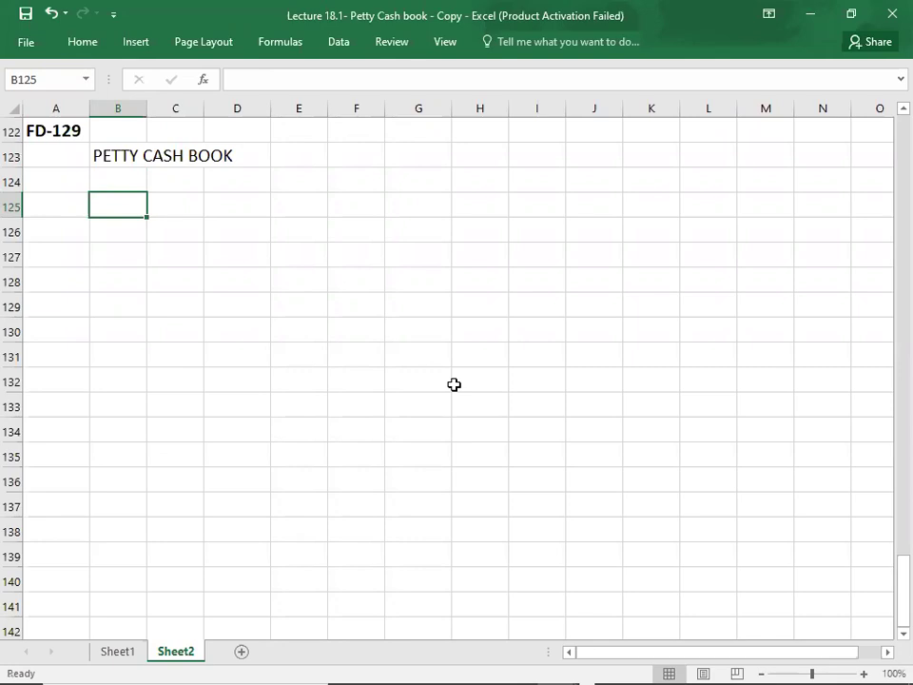
Make the PETTY CASH BOOK heading in B123 bold
key(Up)
key(Up)
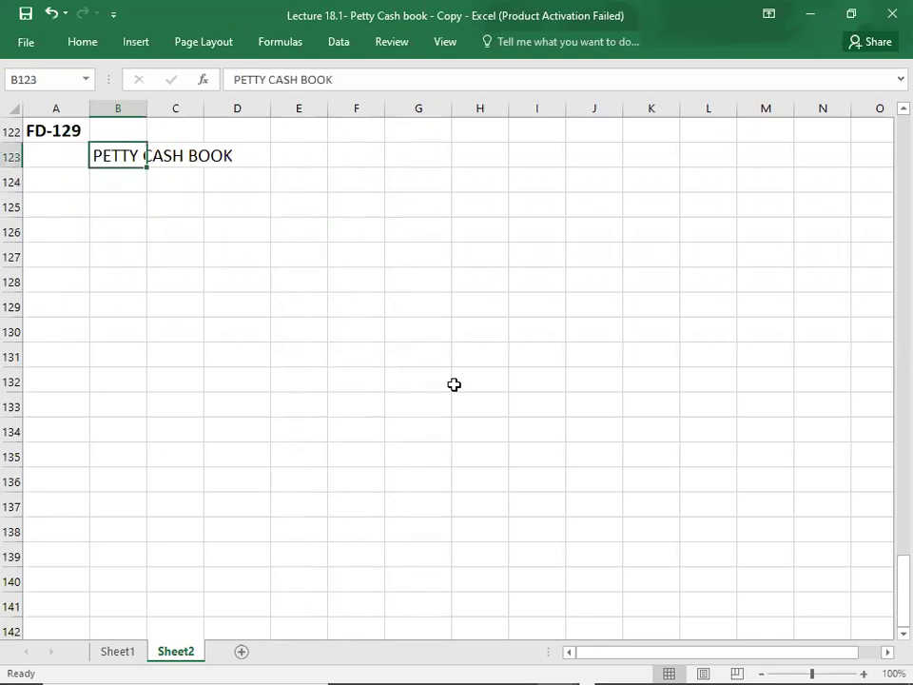
key(ctrl+b)
key(Down)
key(Down)
key(Down)
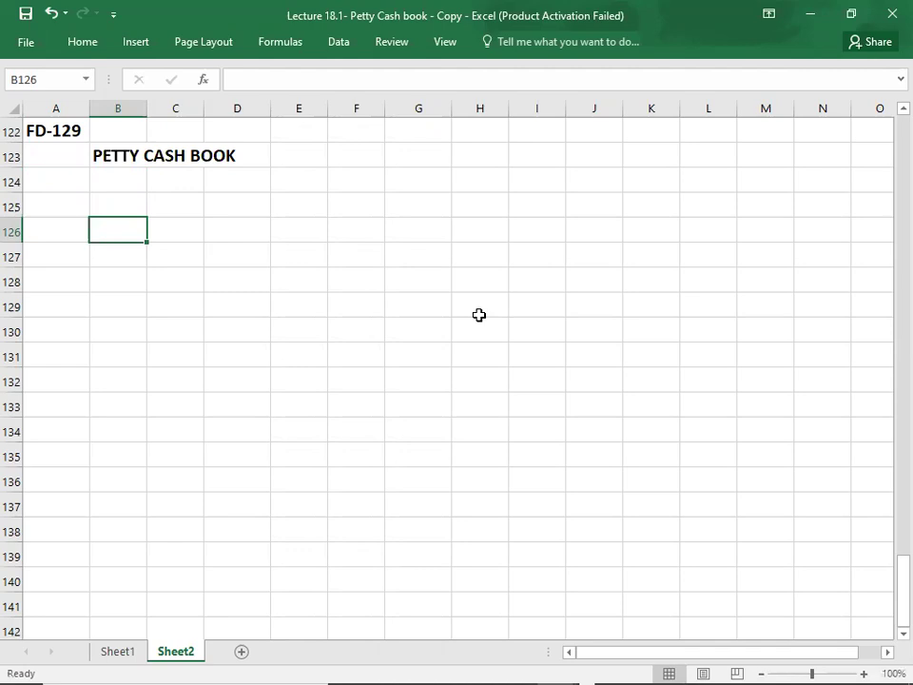
Enter the text PETTY CASHIER in B125, two rows below the heading
click(122, 204)
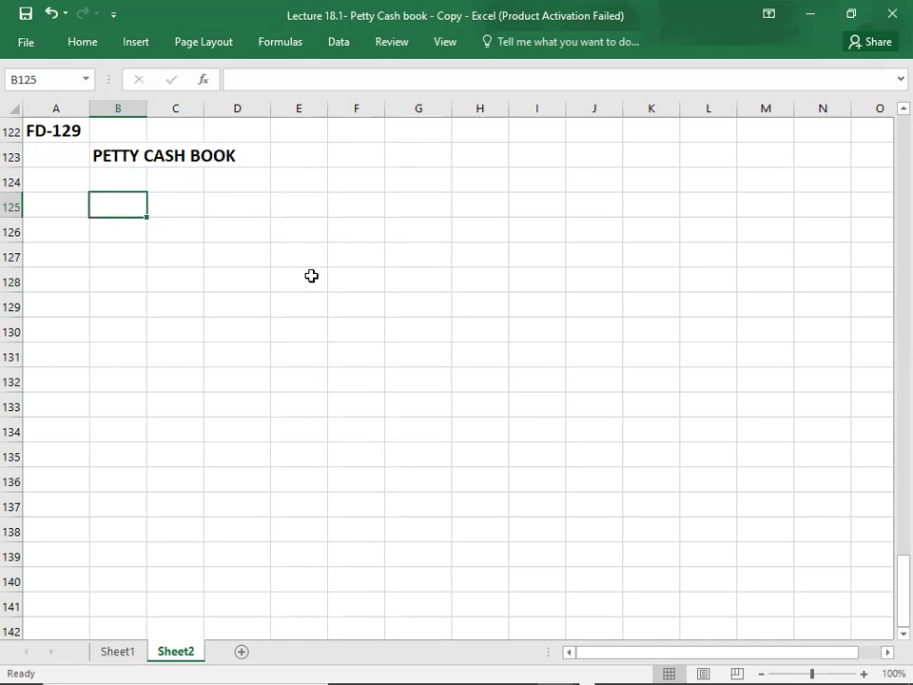
text(PETTY )
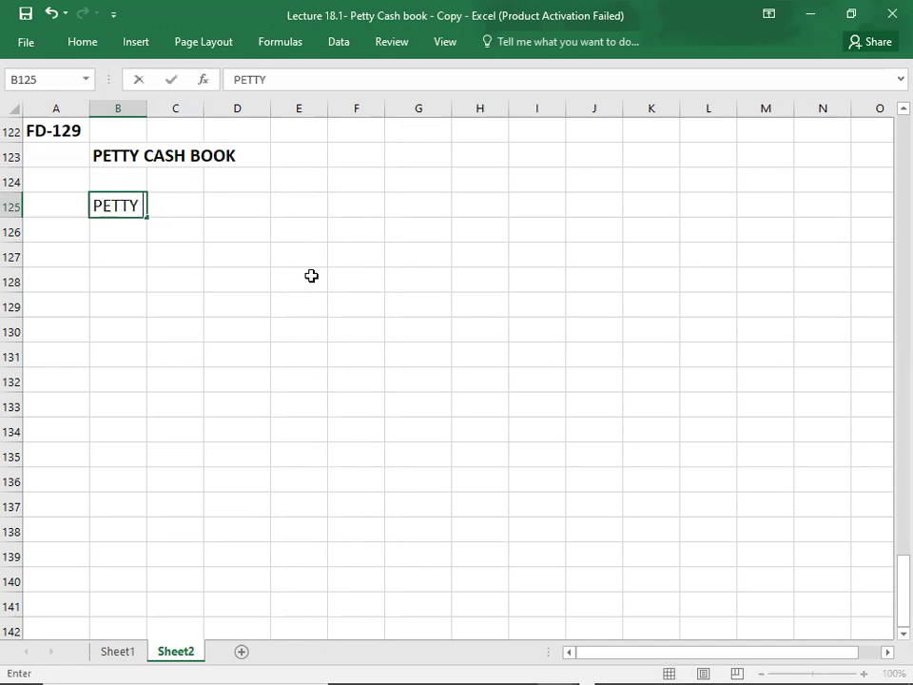
text(CASGIER)
key(BackSpace)
key(BackSpace)
key(BackSpace)
key(BackSpace)
text(HIER)
key(Return)
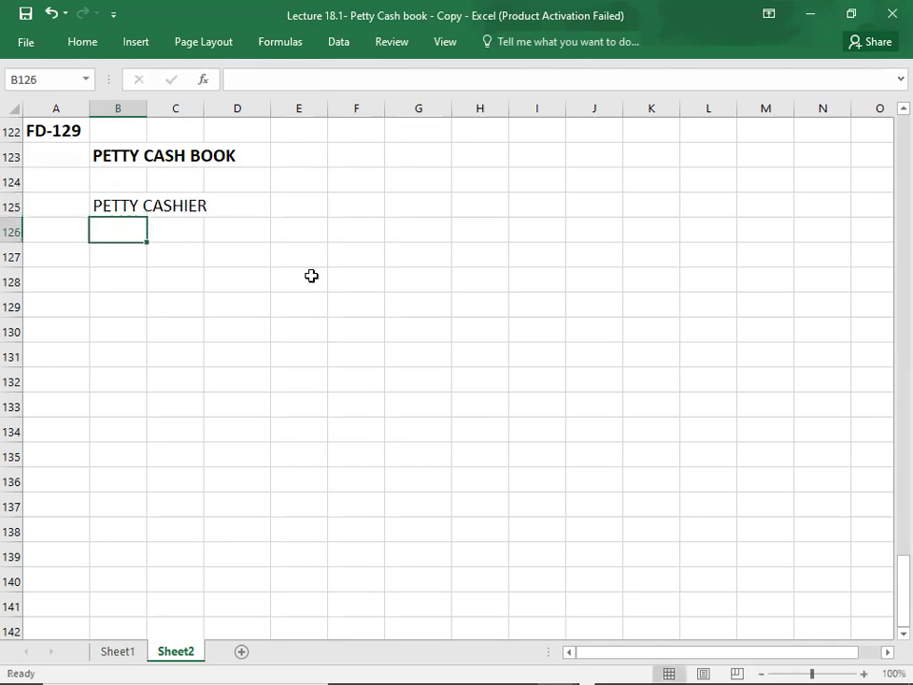
key(Return)
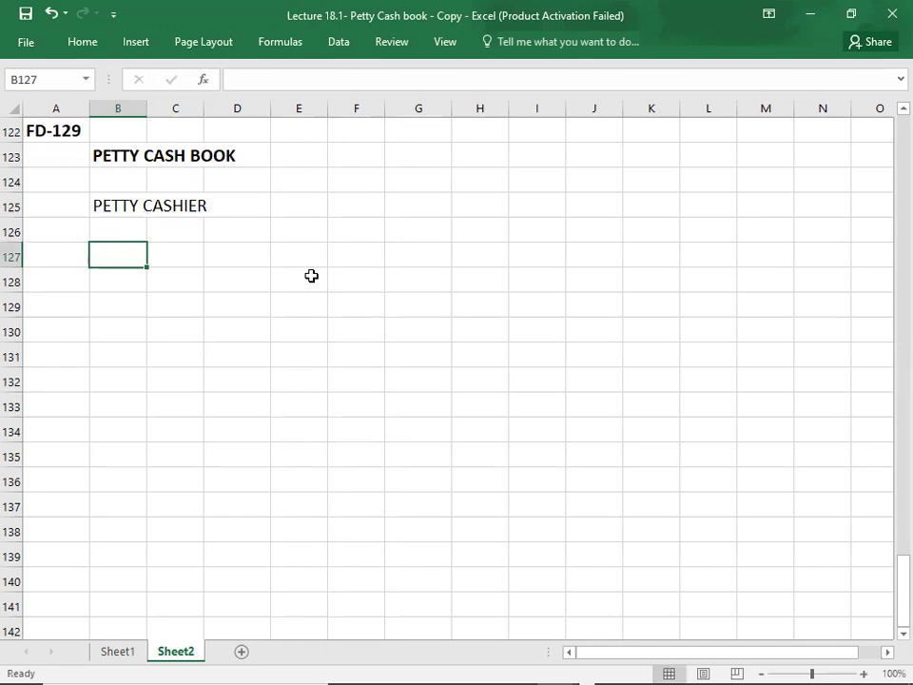
key(Up)
key(Down)
Record the amount 5000 in F127 and the date JAN.1 in A127
click(355, 258)
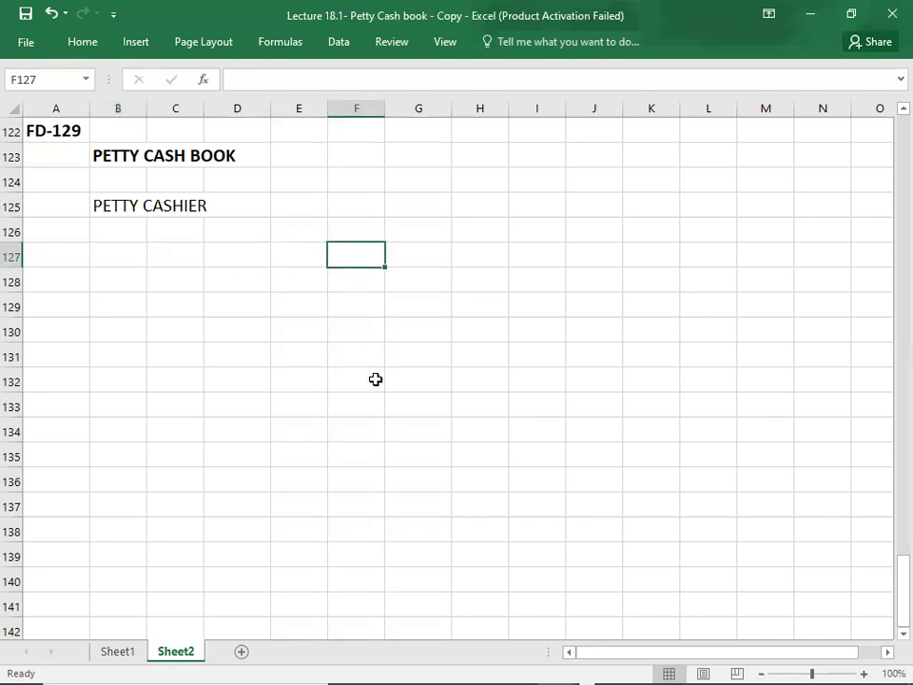
text(5000)
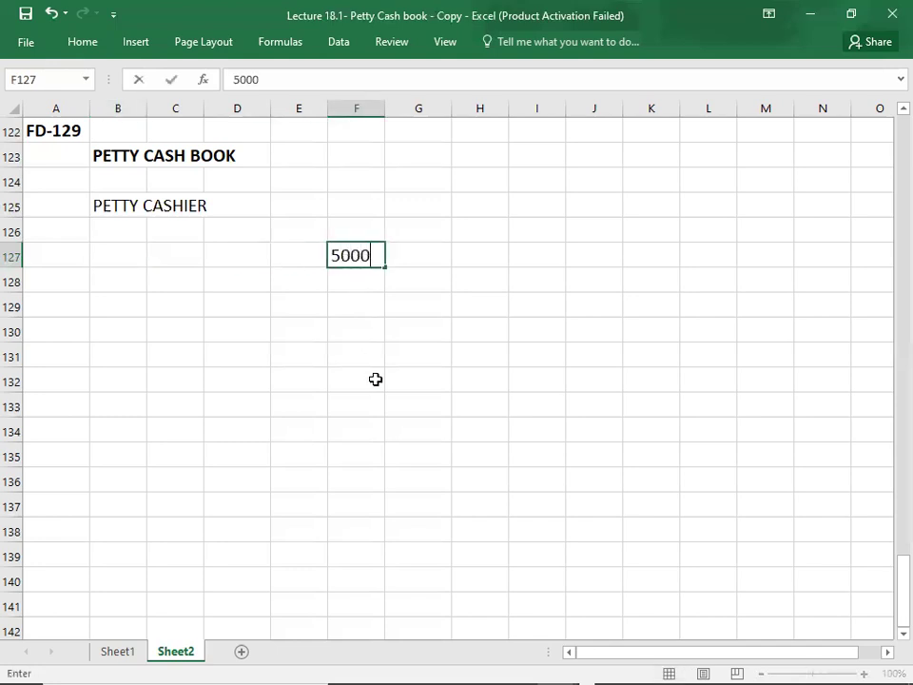
key(Return)
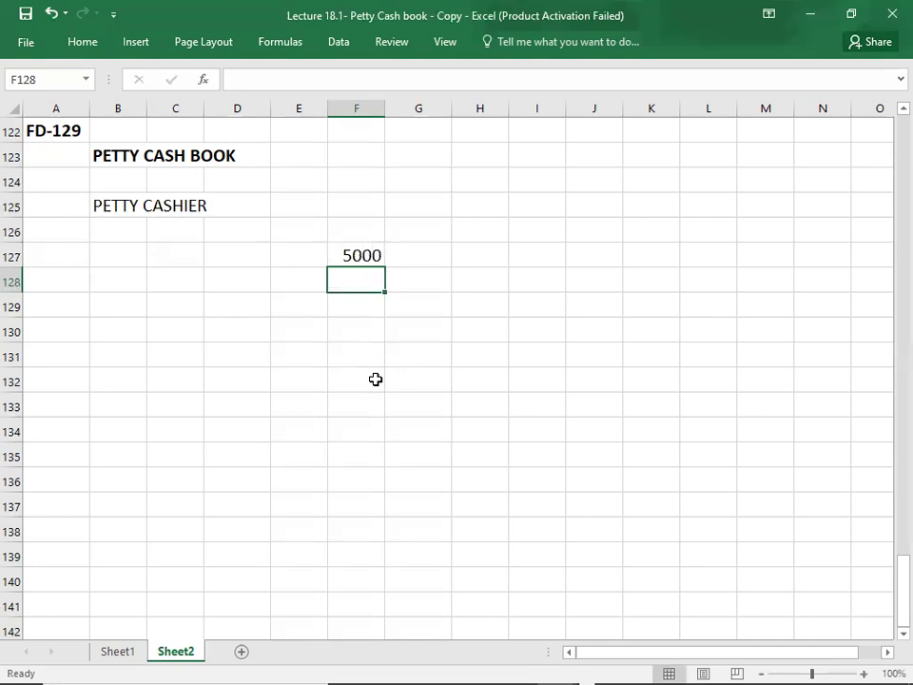
click(70, 262)
text(JAN)
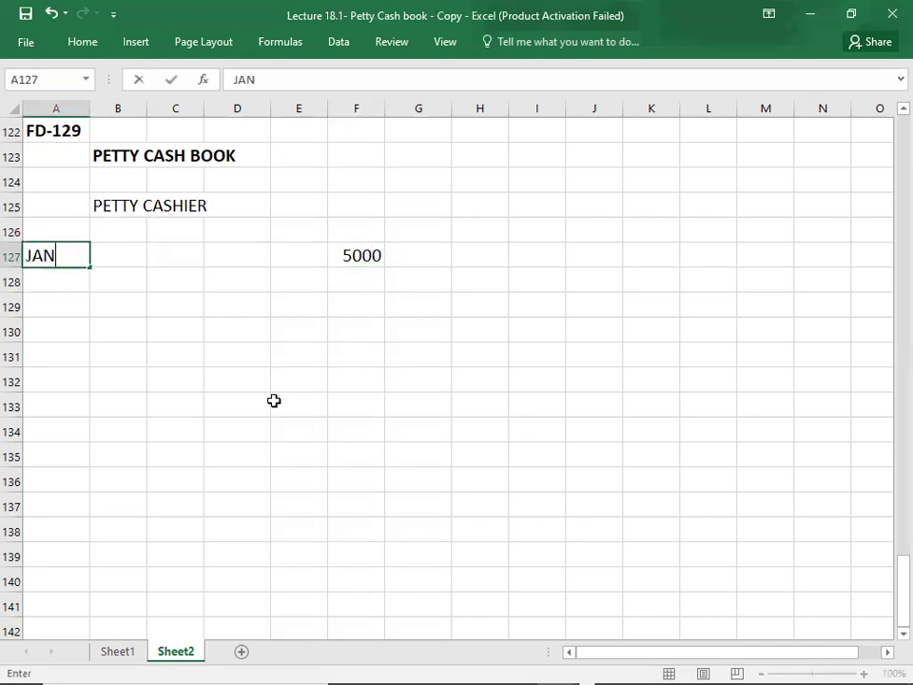
text(.1)
key(Tab)
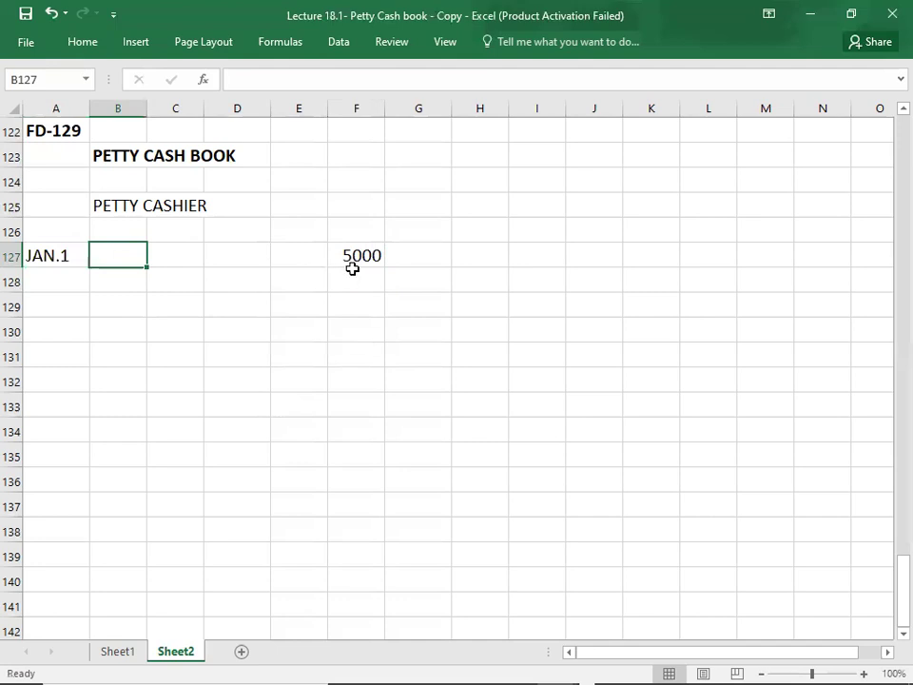
Enter the description PETTY CASH FLOAT in B127 for the JAN.1 amount
click(348, 270)
click(352, 253)
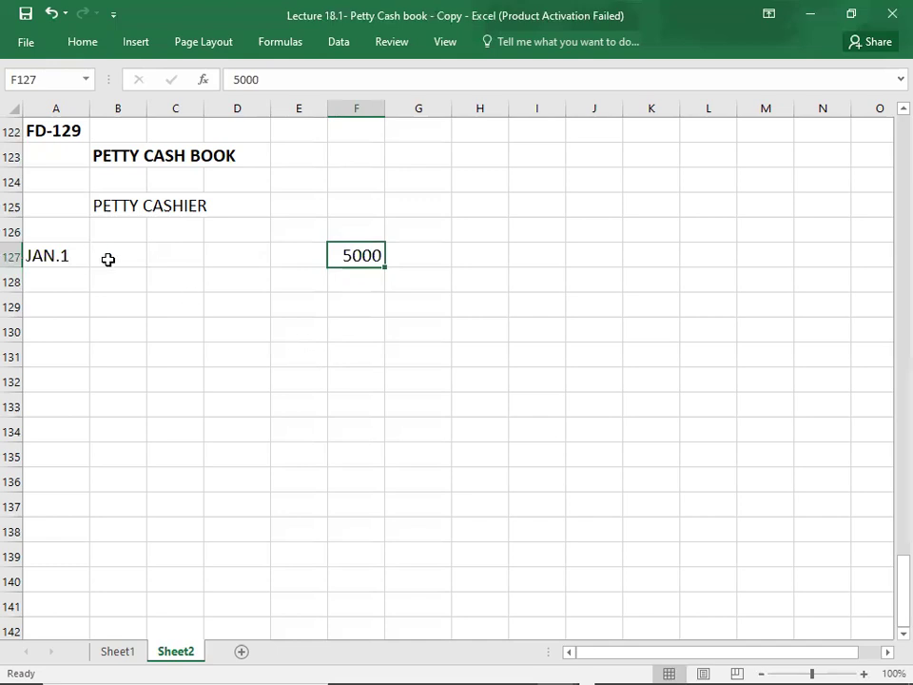
click(108, 257)
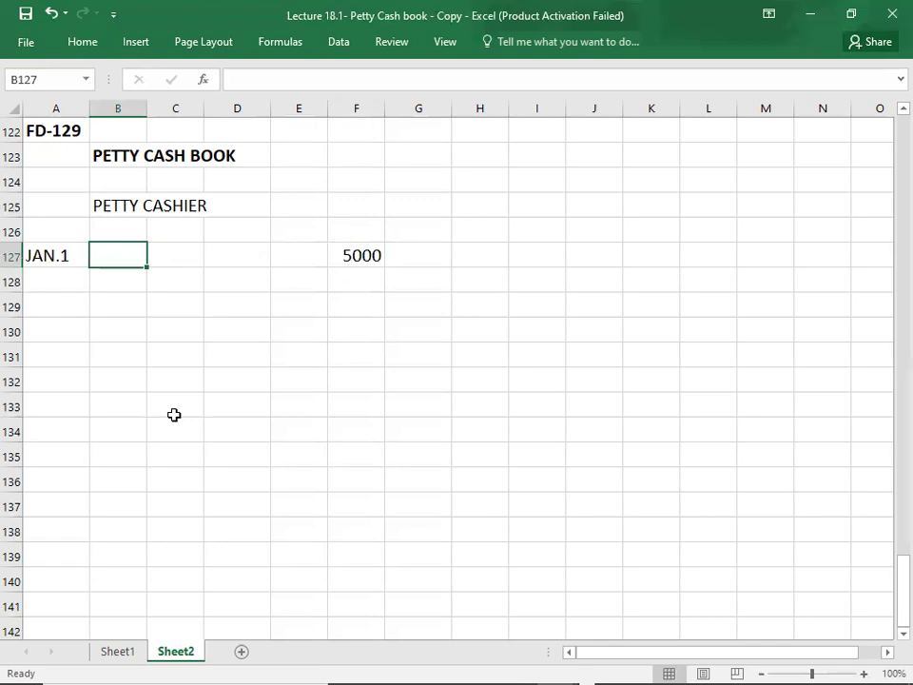
text(PETTY)
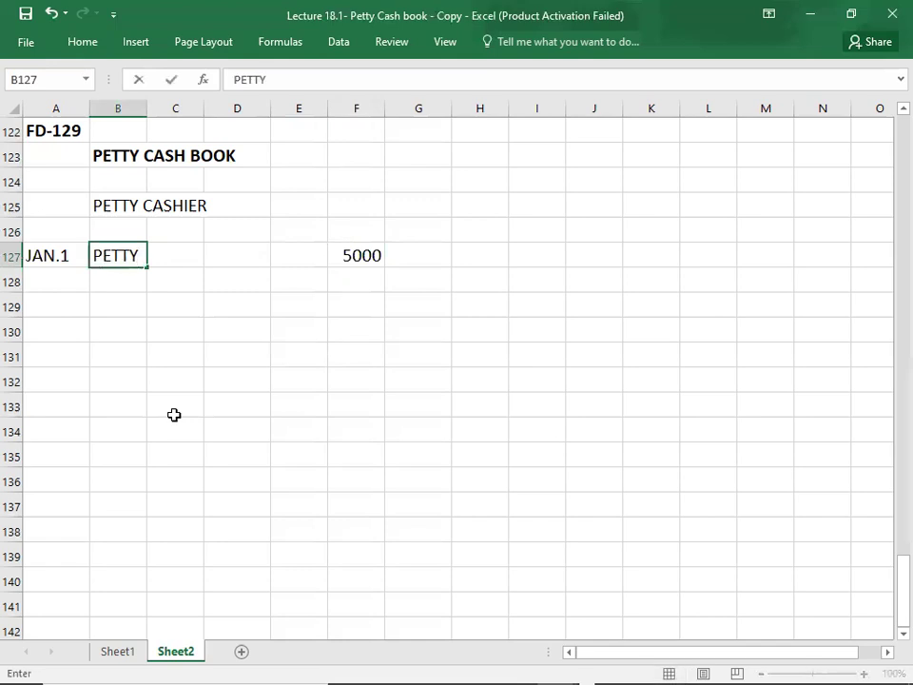
text( CASH FLOAT)
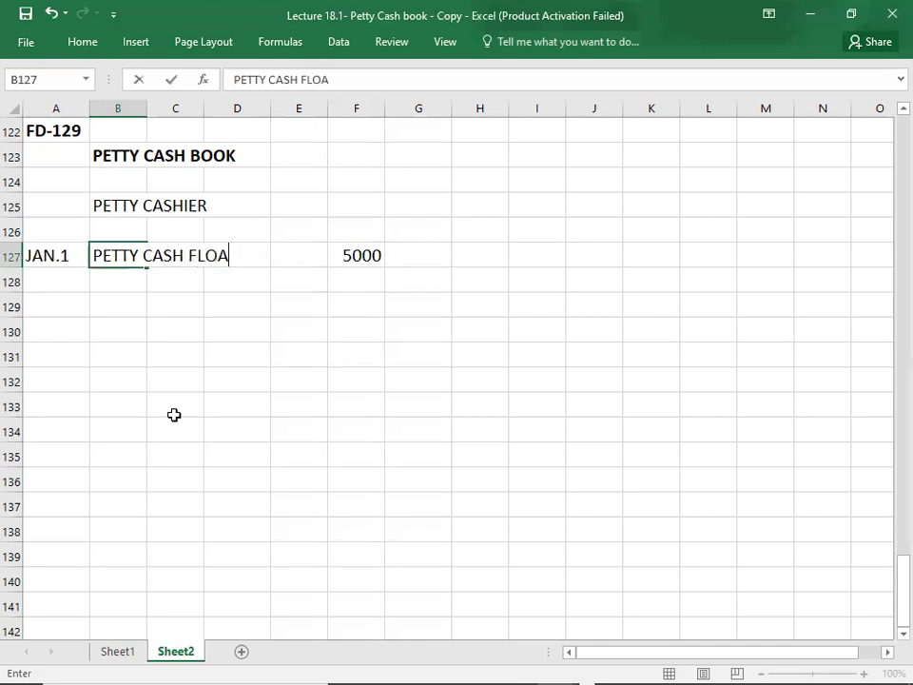
key(Return)
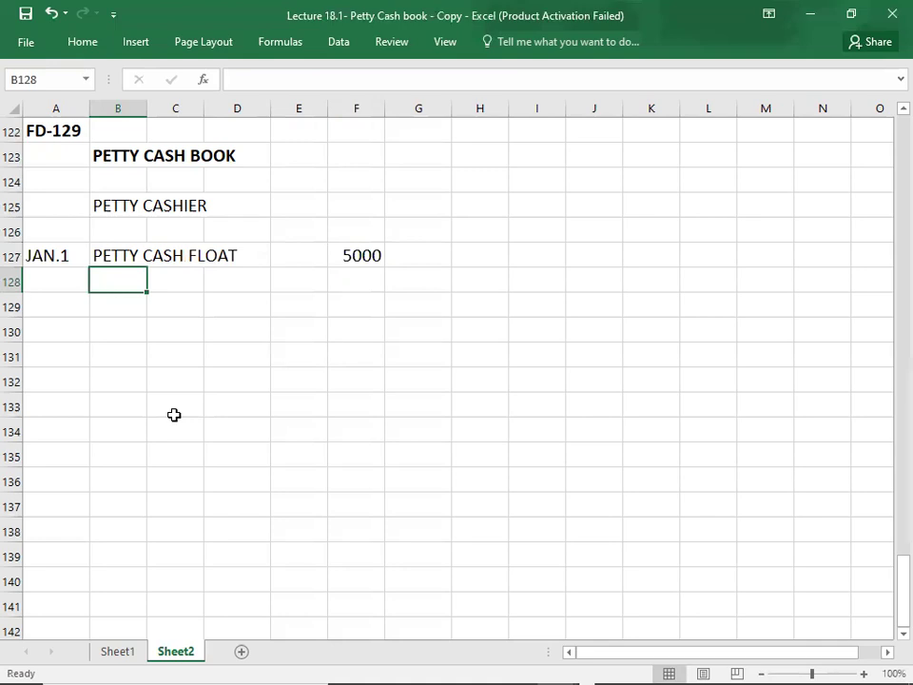
Record the vouchers below the float: VOUCHERS in B128 and -4500 in F128
click(350, 274)
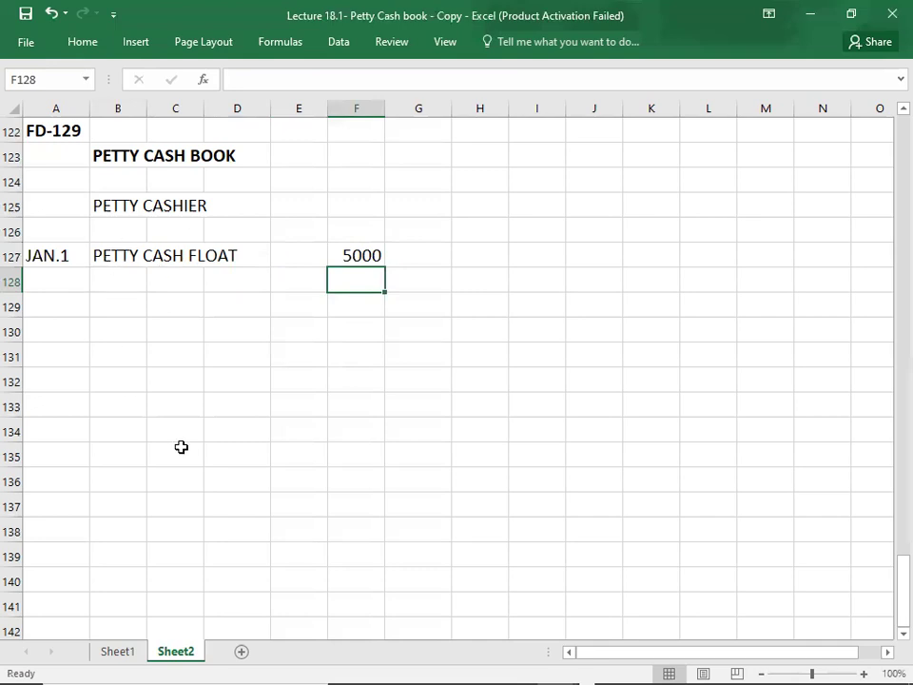
click(354, 253)
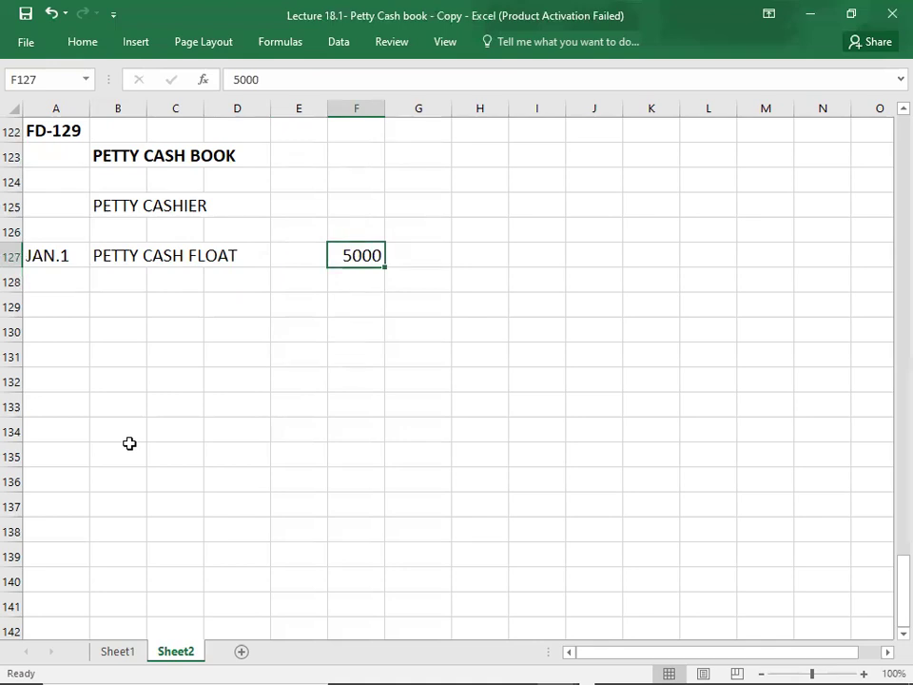
click(106, 280)
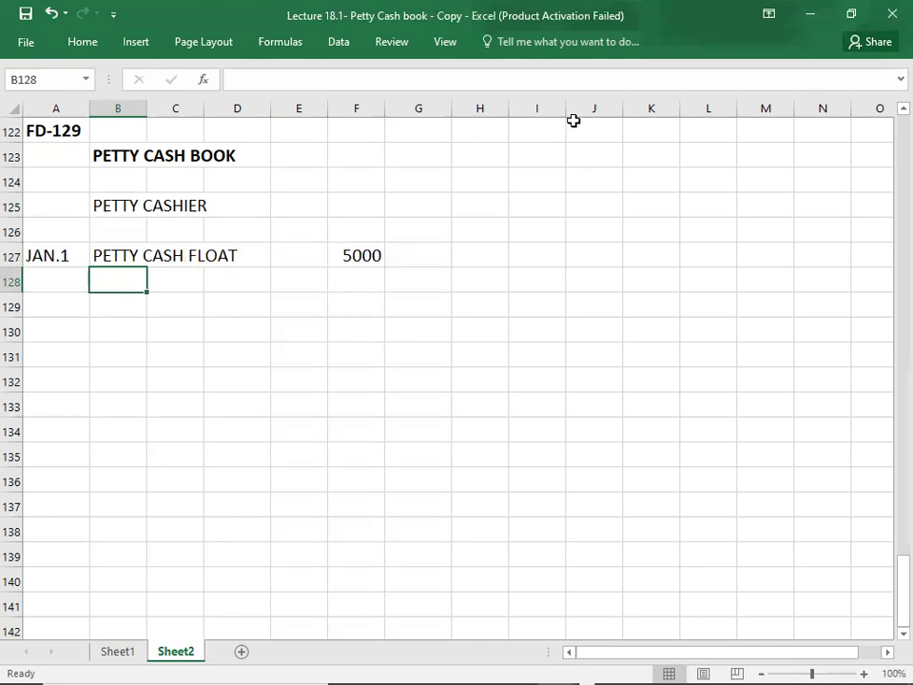
click(78, 286)
click(116, 277)
text(VOUCH)
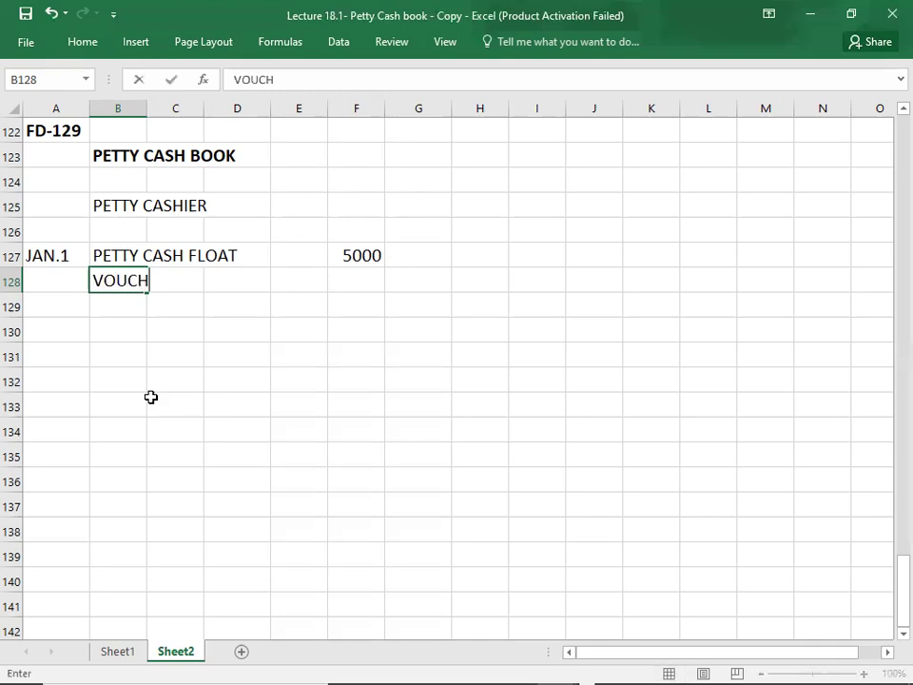
text(ERS)
key(Tab)
key(Tab)
key(Tab)
key(Tab)
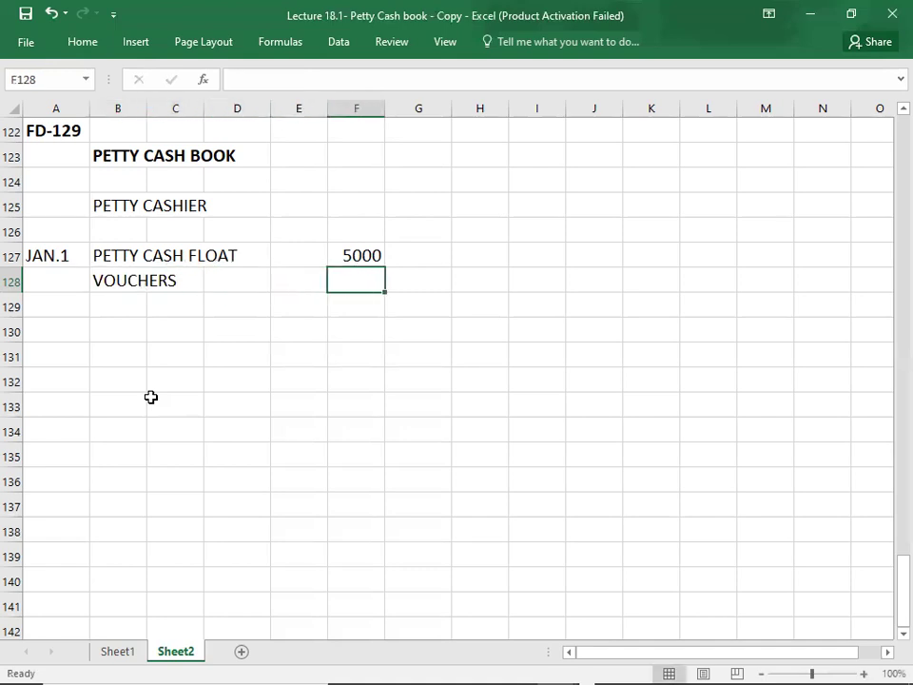
text(-4500)
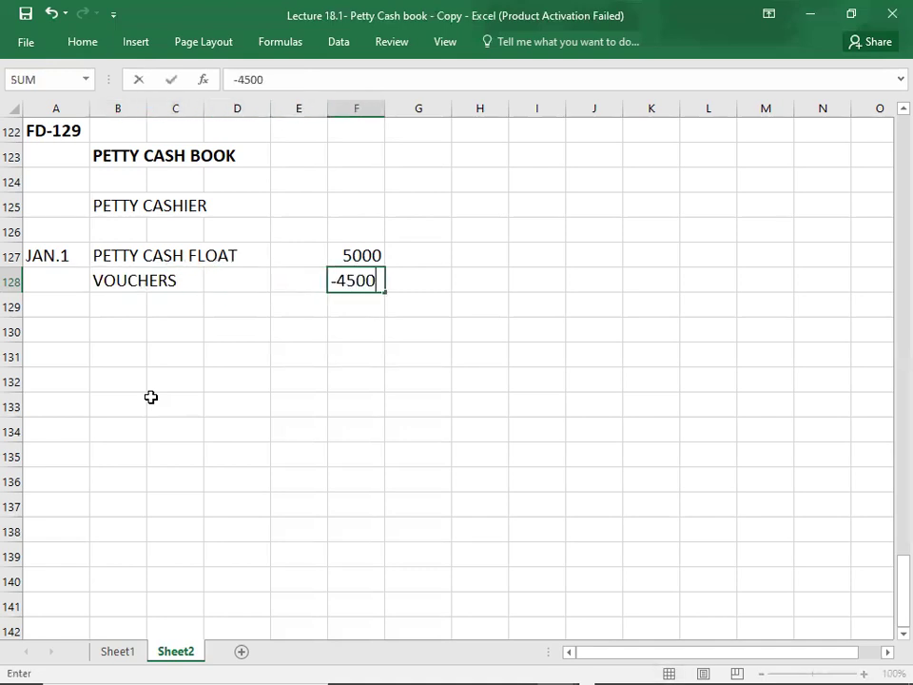
key(Return)
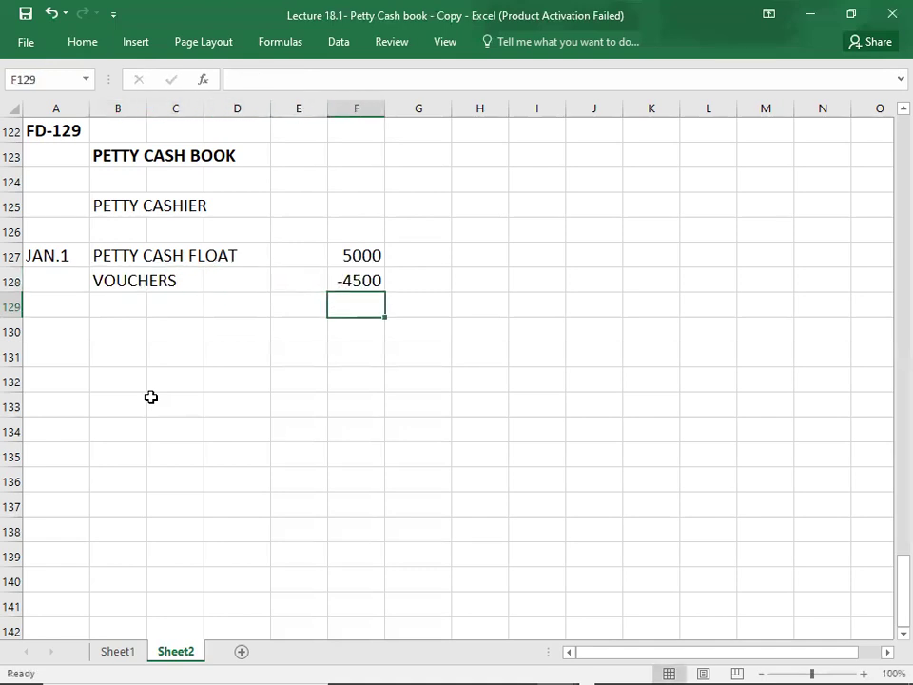
Enter the date JAN.31 in A129 and the label BALANCE in B129
key(Left)
key(Left)
key(Left)
key(Left)
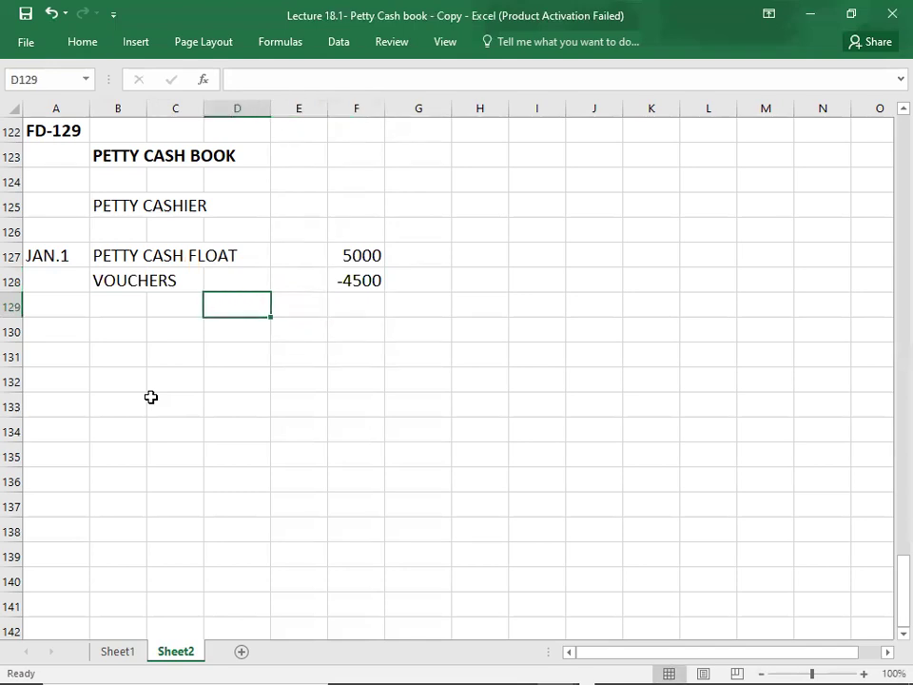
key(Left)
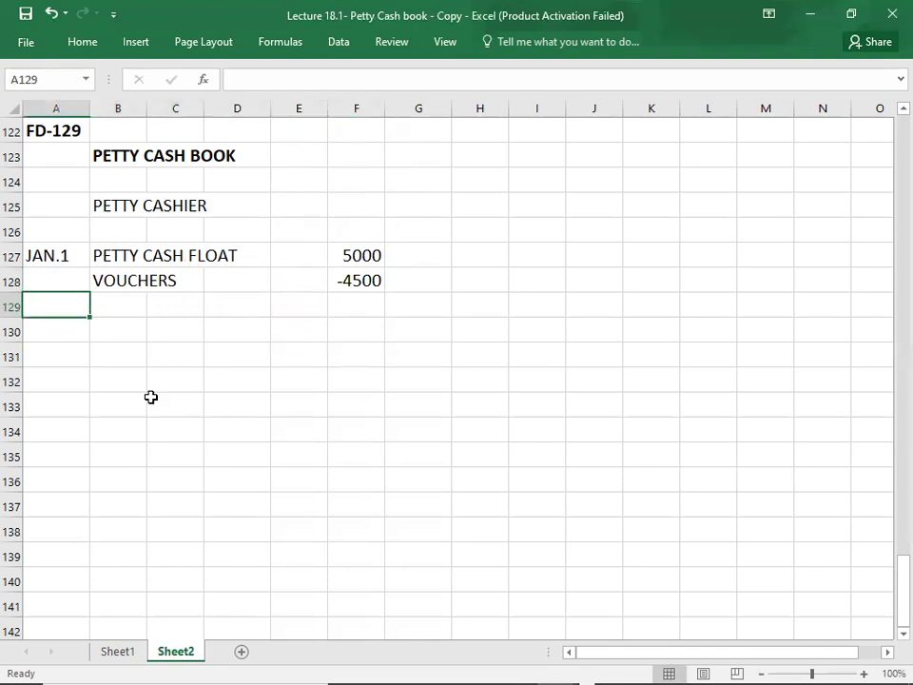
text(JAN.31)
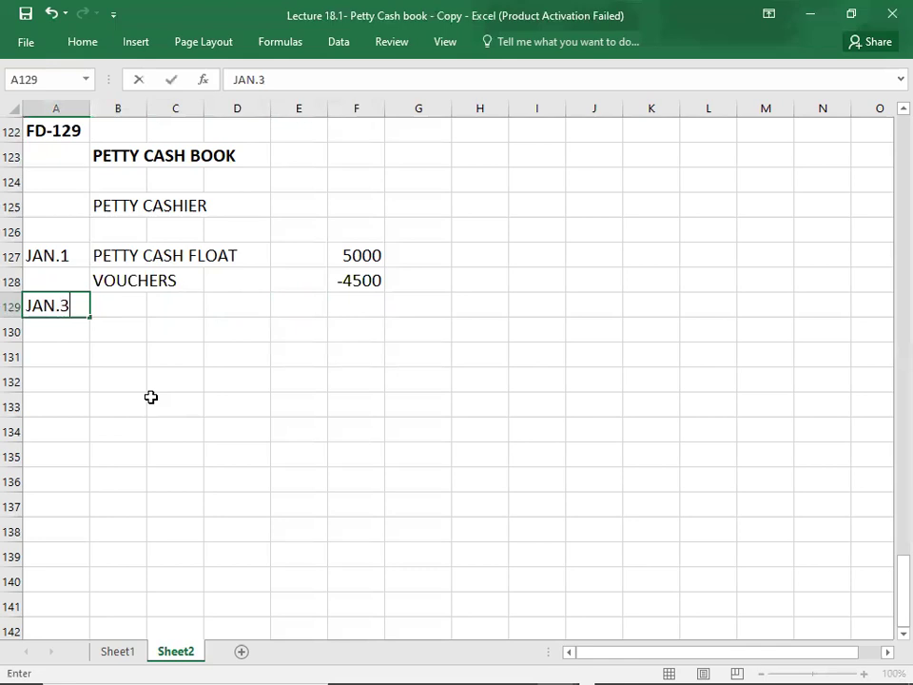
key(Tab)
text(N)
key(BackSpace)
text(BALANCE)
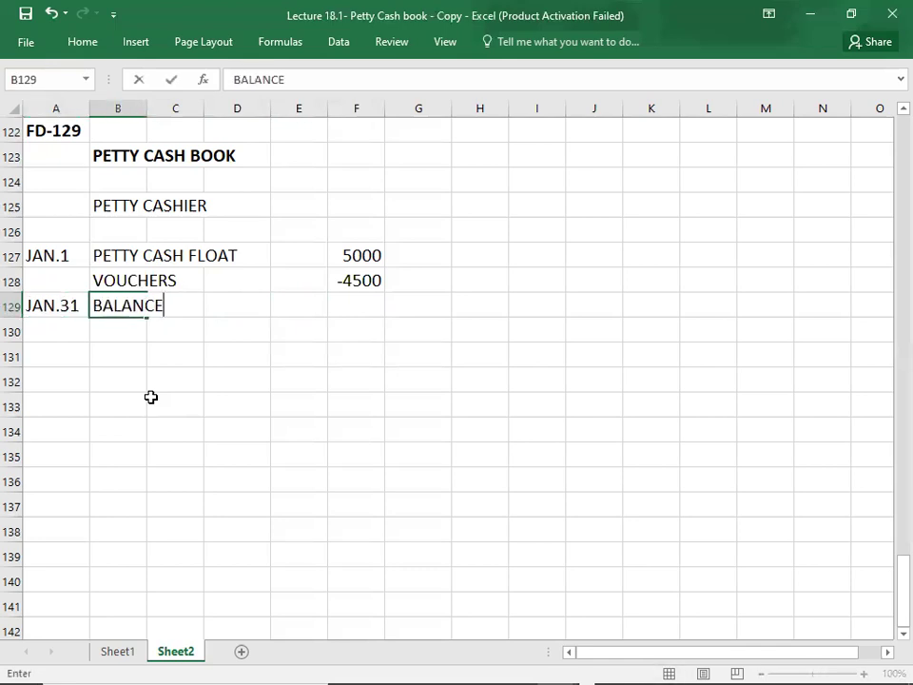
Enter the JAN.31 balance amount of 500 in F129
key(Tab)
key(Tab)
key(Tab)
key(Tab)
text(5000)
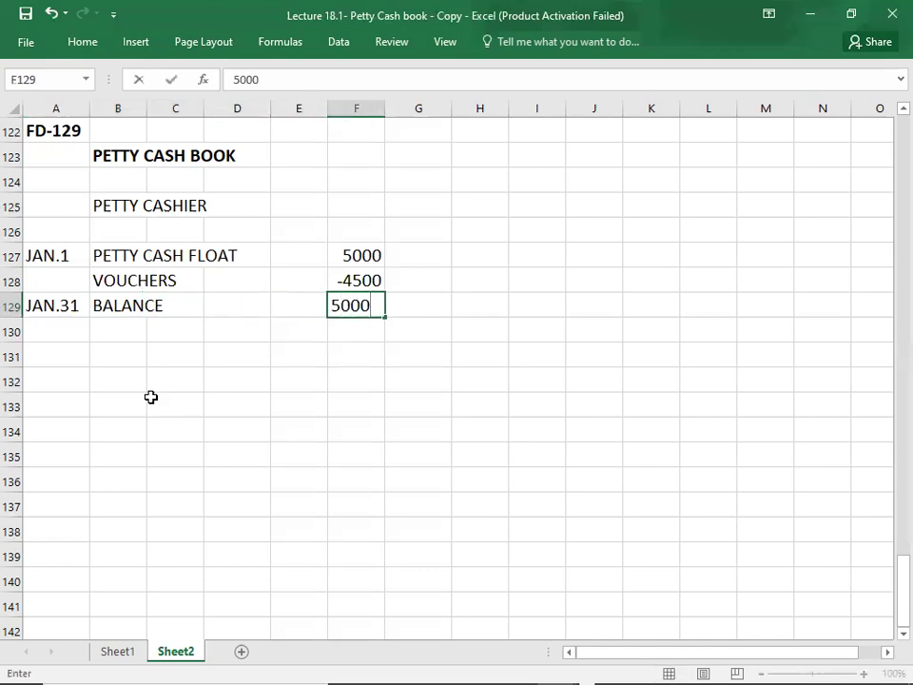
key(BackSpace)
key(Return)
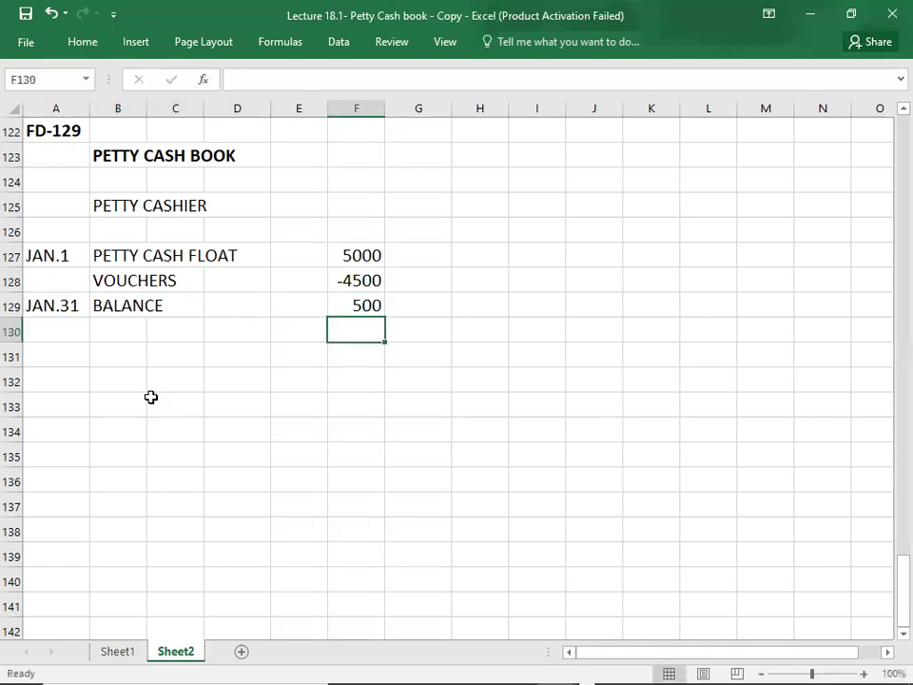
Review the float, voucher and balance entries in rows 127 to 129, including their amounts in column F
key(Left)
key(Left)
key(Left)
key(Left)
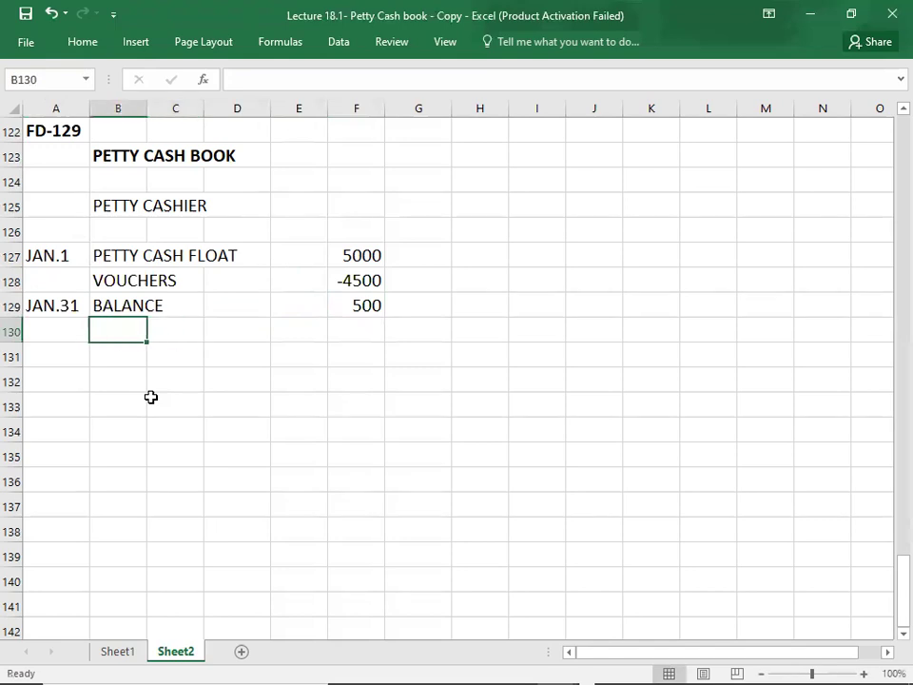
key(Up)
key(Up)
key(Up)
key(Up)
key(Up)
key(Down)
key(Down)
key(Down)
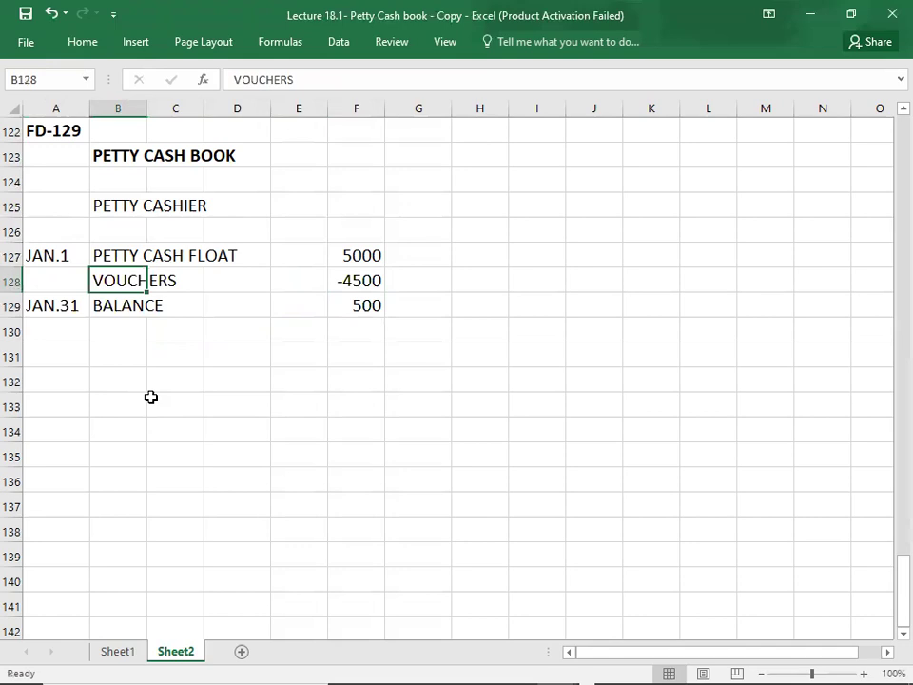
key(Right)
key(Right)
key(Right)
key(Right)
key(Up)
key(Up)
key(Down)
key(Down)
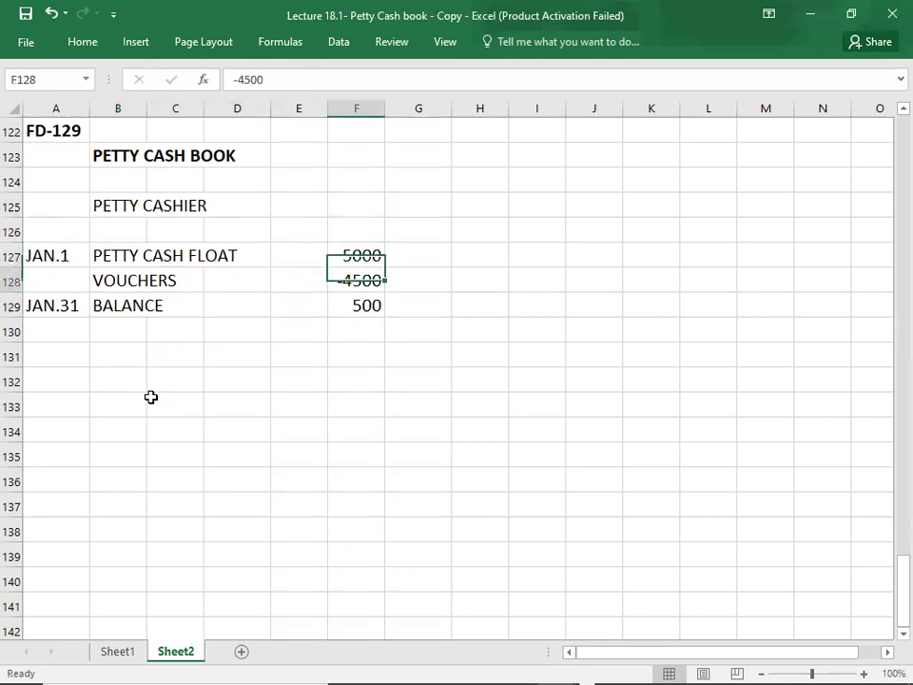
key(Down)
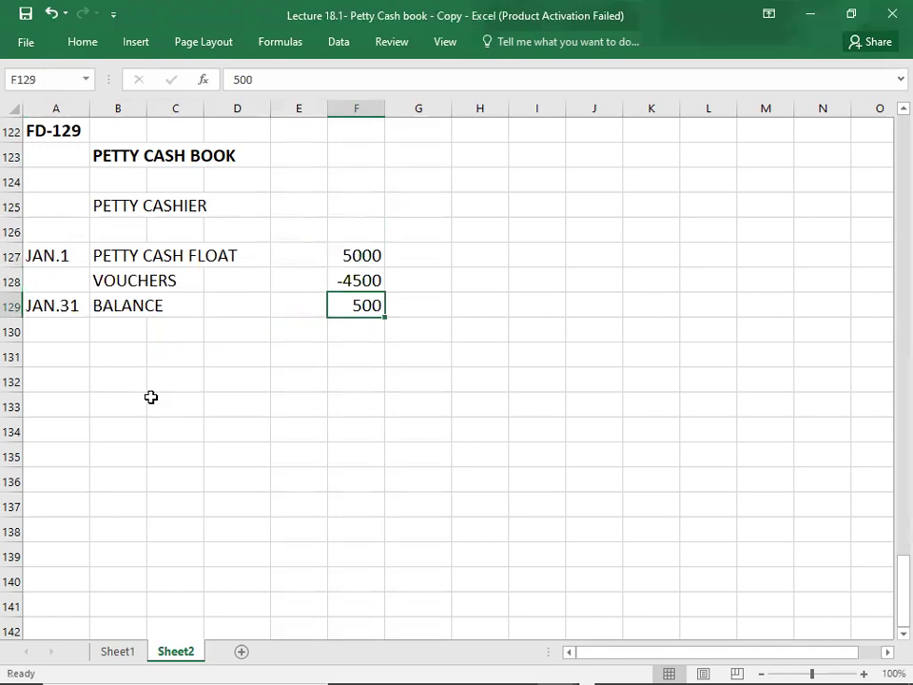
Enter the date FEB.1 in A130, directly below JAN.31
key(Down)
key(Left)
key(Left)
key(Left)
key(Left)
key(Left)
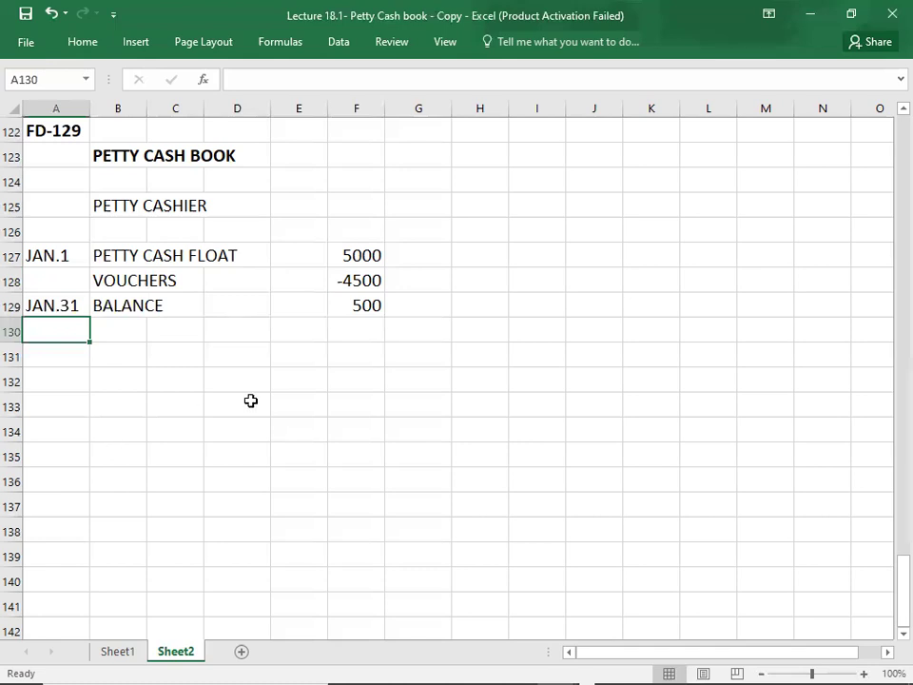
text(FEB.)
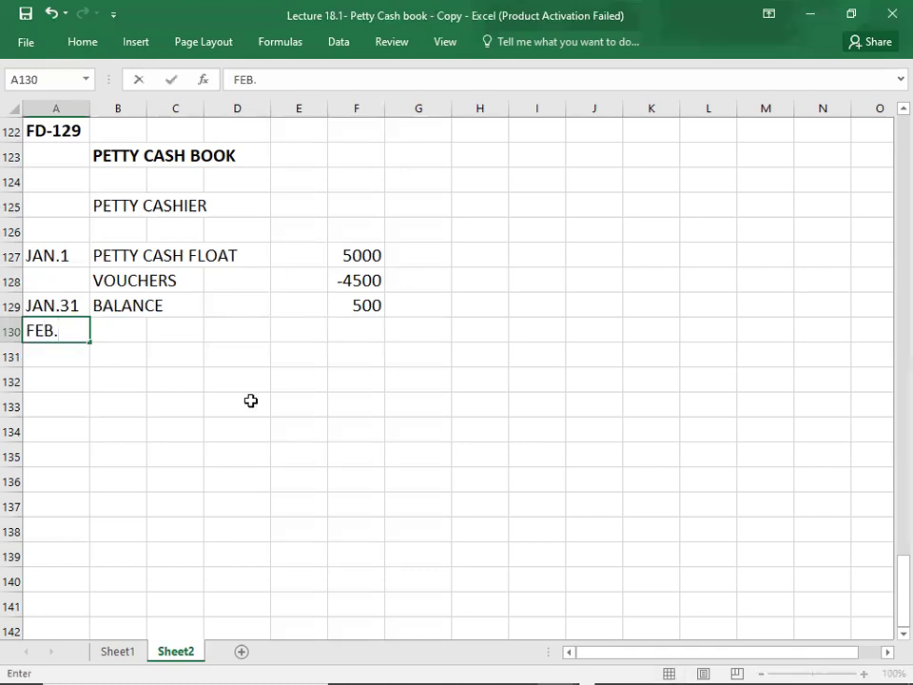
text(1)
Enter the FEB.1 amount of 4500 in F130
key(Tab)
key(Tab)
key(Tab)
key(Tab)
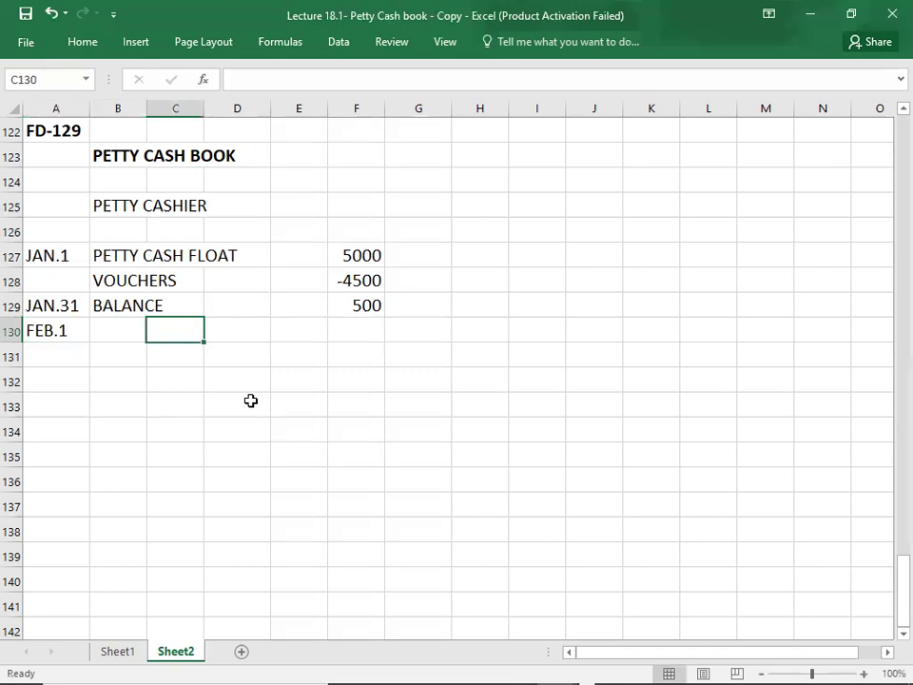
key(Tab)
text(4500)
key(Return)
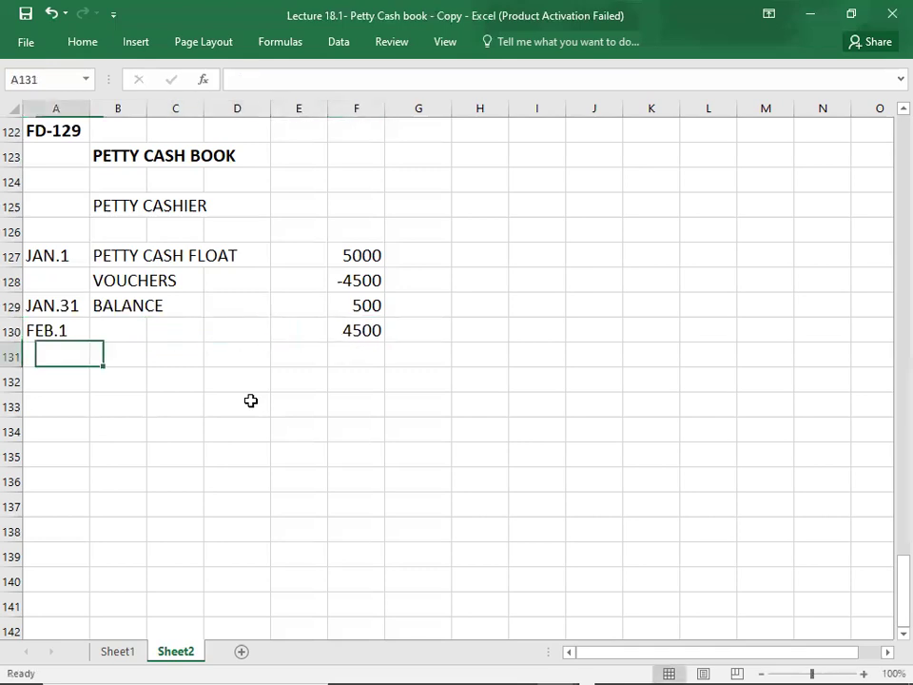
Add a bottom border to the voucher amount in F128 and to the FEB.1 amount in F130
click(342, 283)
click(86, 44)
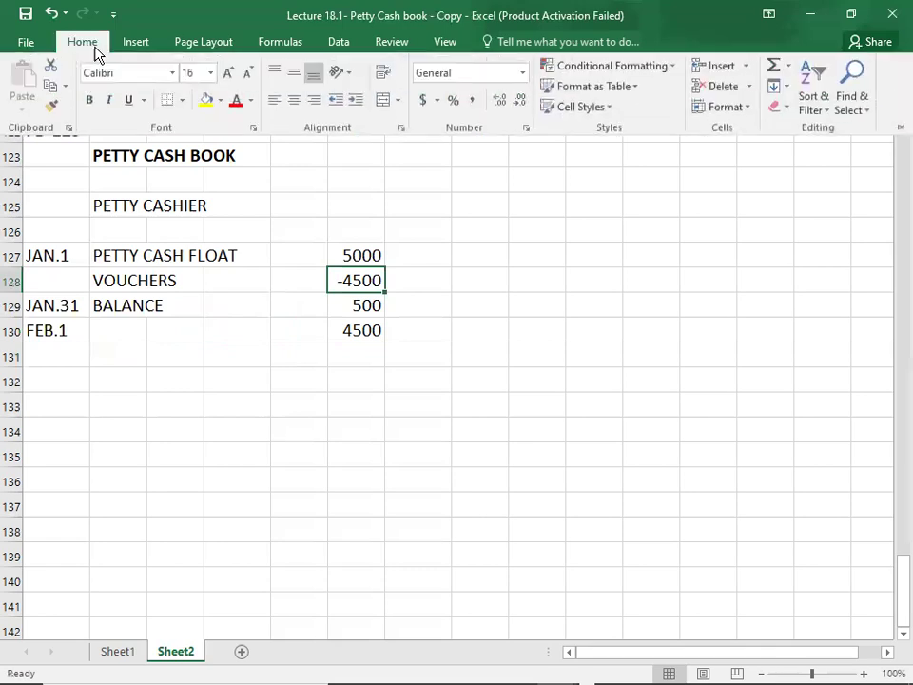
click(346, 364)
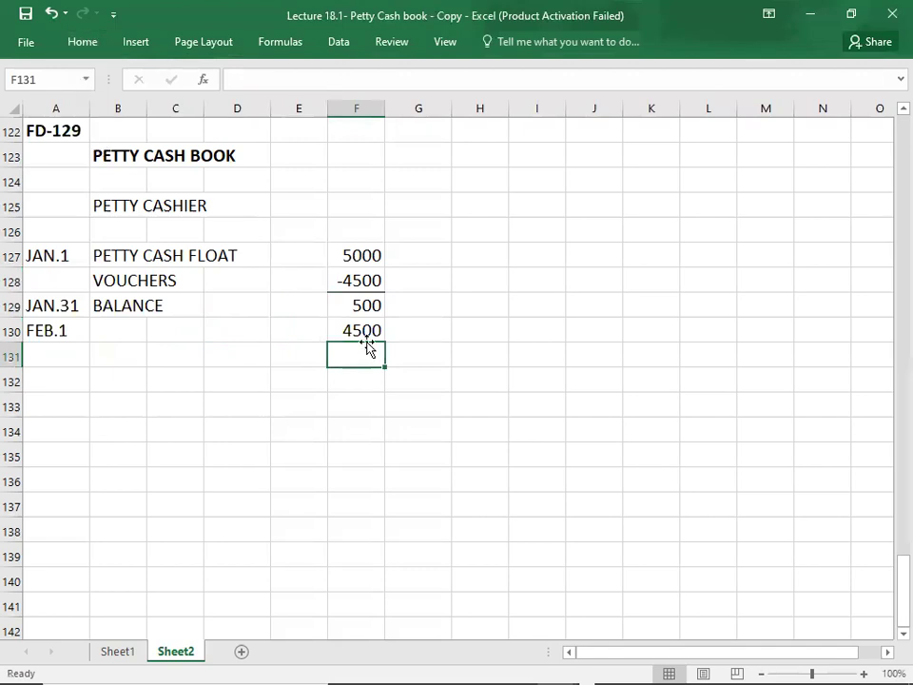
click(359, 327)
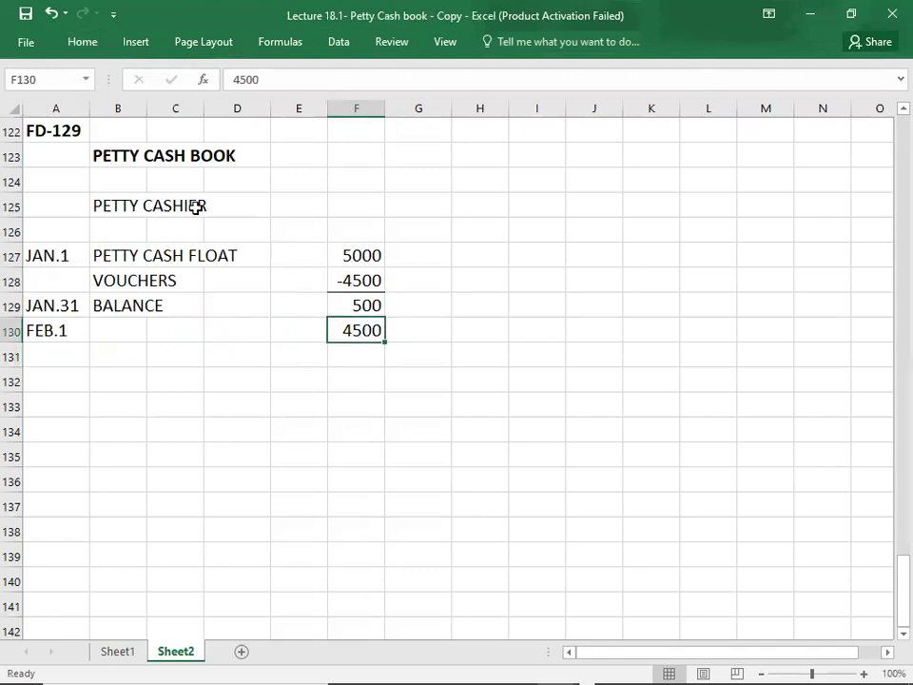
click(83, 44)
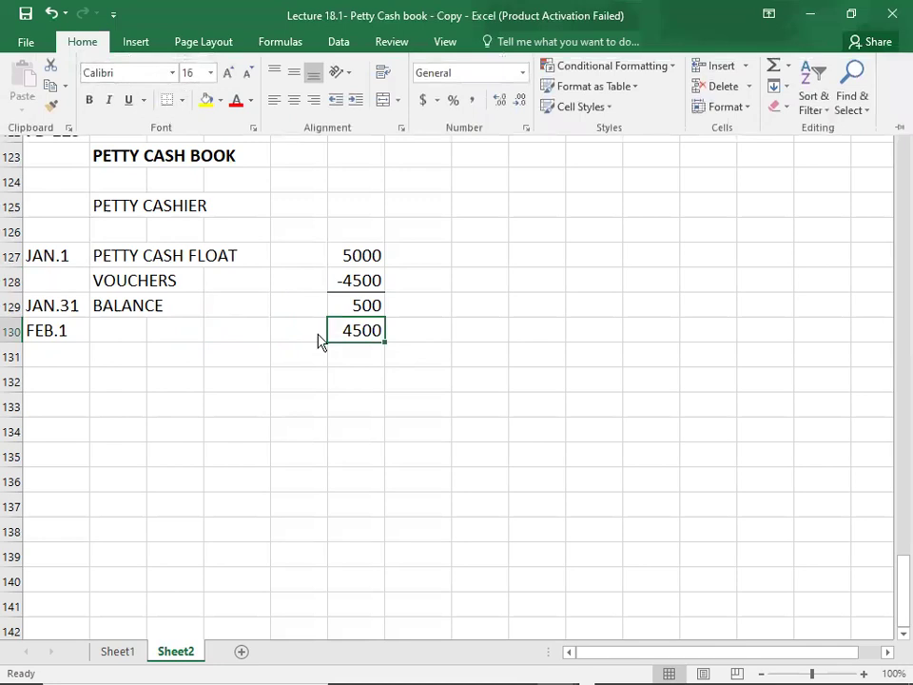
click(369, 368)
Enter the closing total 5000 in F131 and label it BALANCE in B131
click(367, 358)
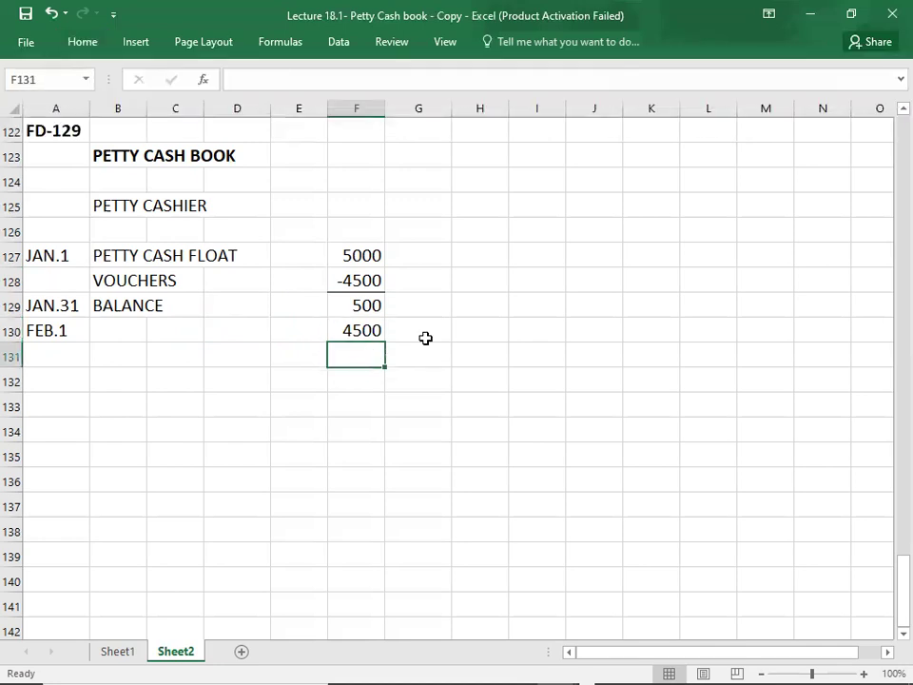
text(5000)
key(Return)
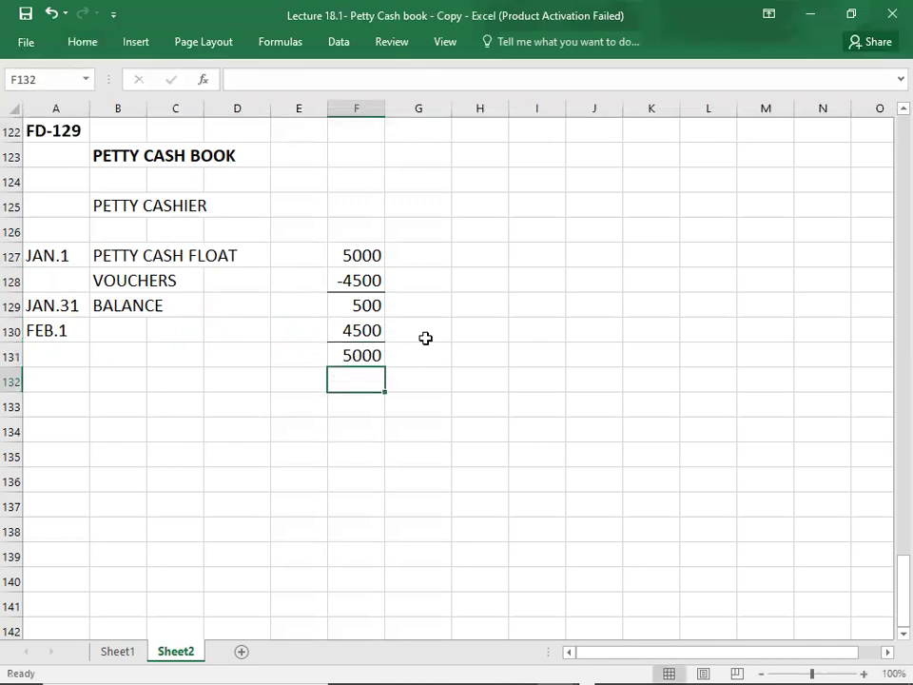
key(Left)
key(Up)
key(Left)
key(Left)
key(Left)
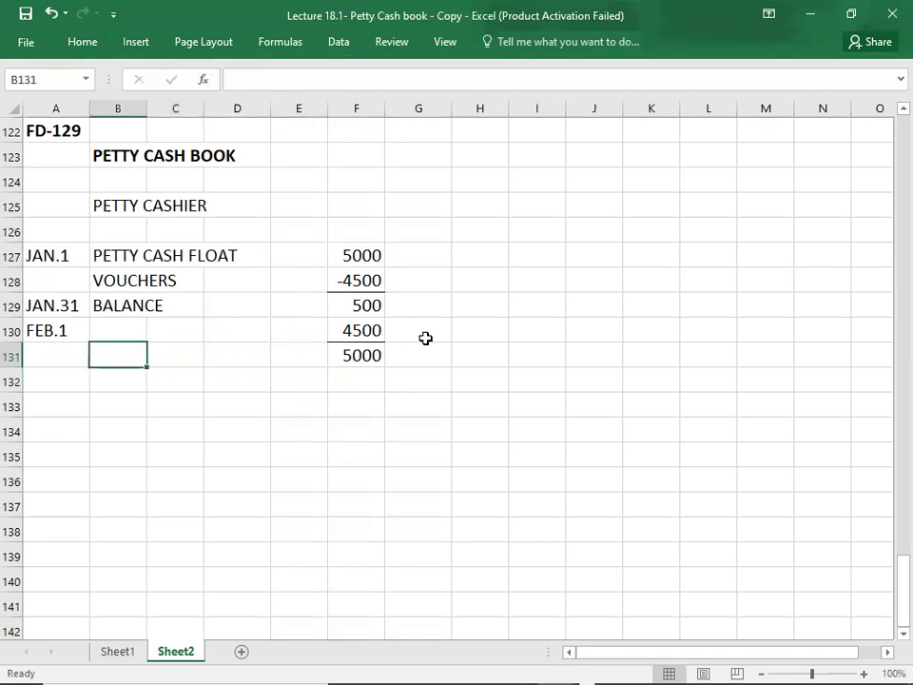
text(BALANCE)
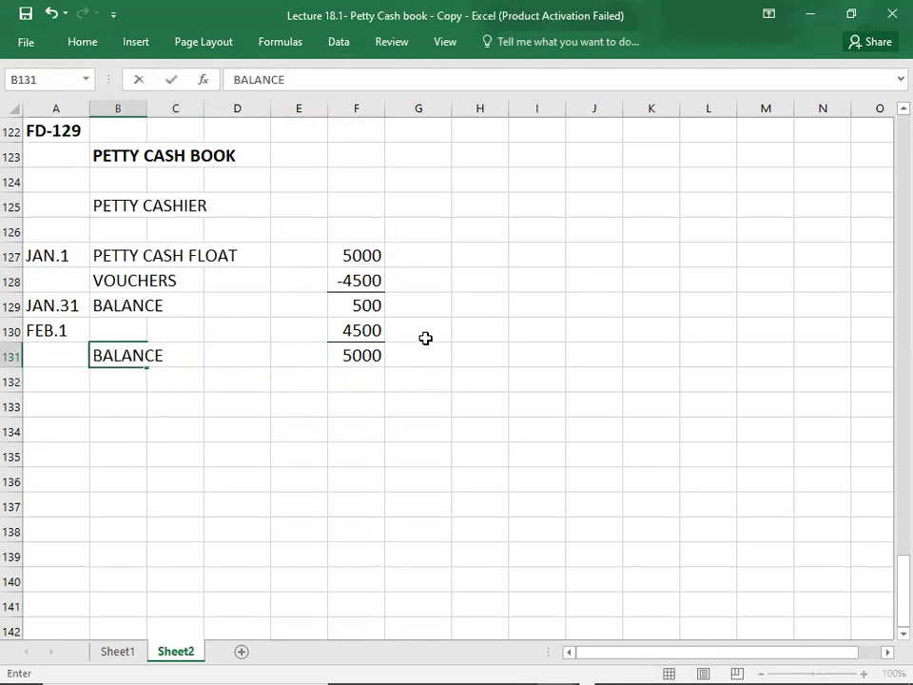
key(Up)
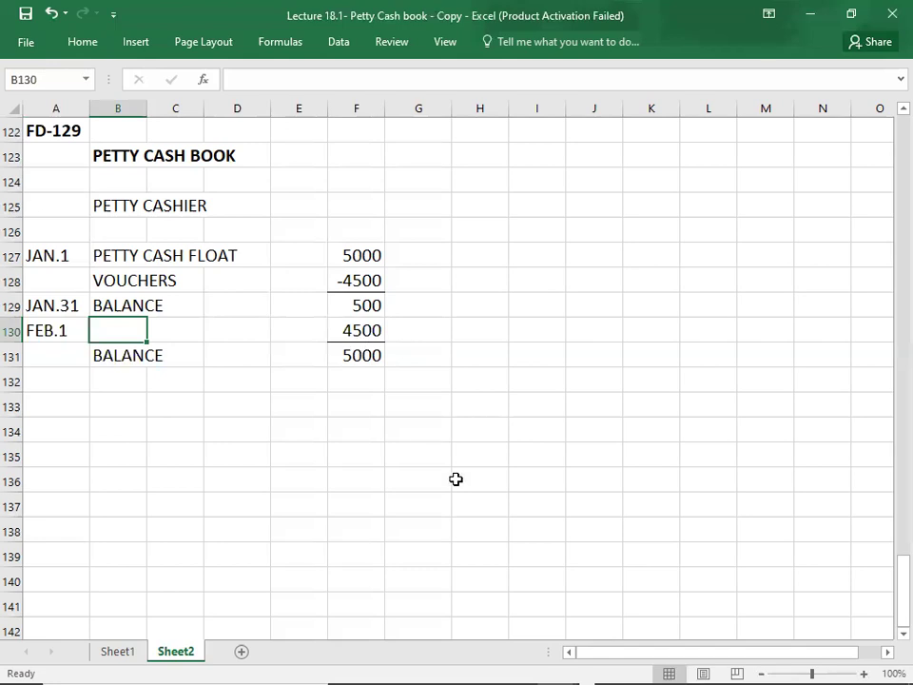
Label the FEB.1 amount as REIMBURSE in B130
text(REIM)
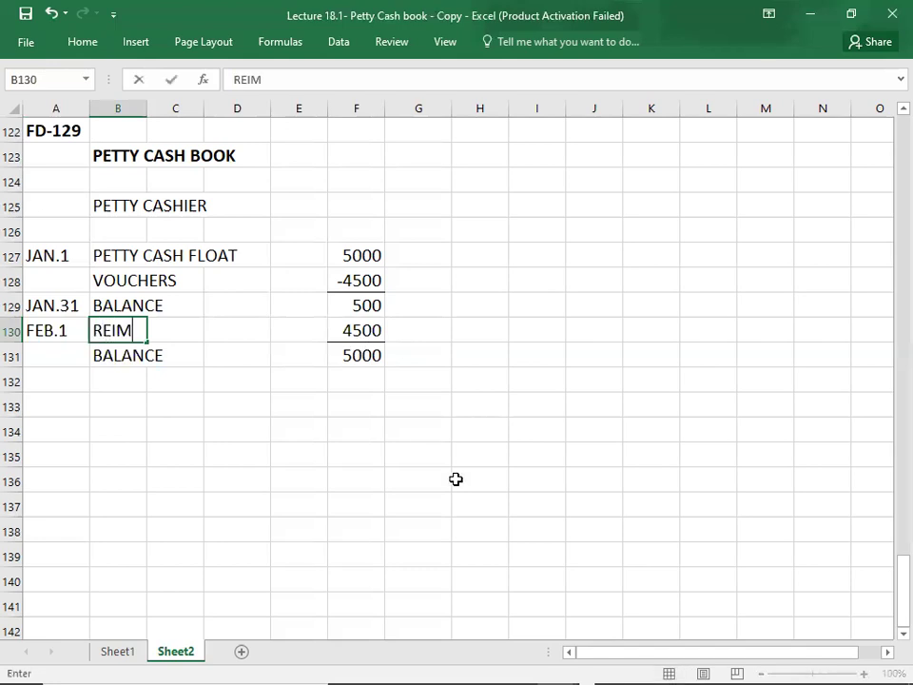
text(BURSE)
key(Return)
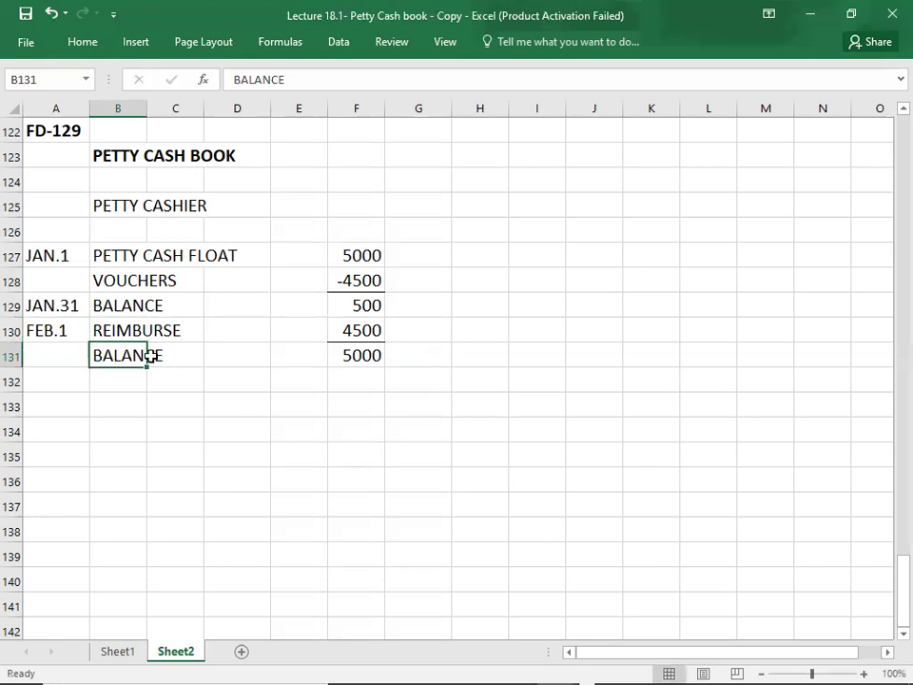
click(335, 330)
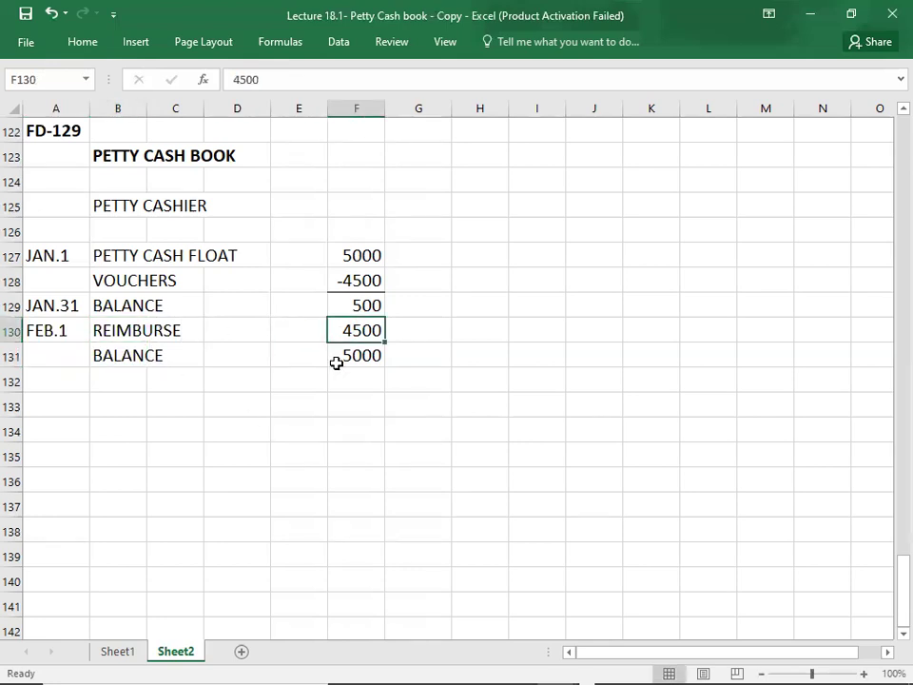
click(337, 355)
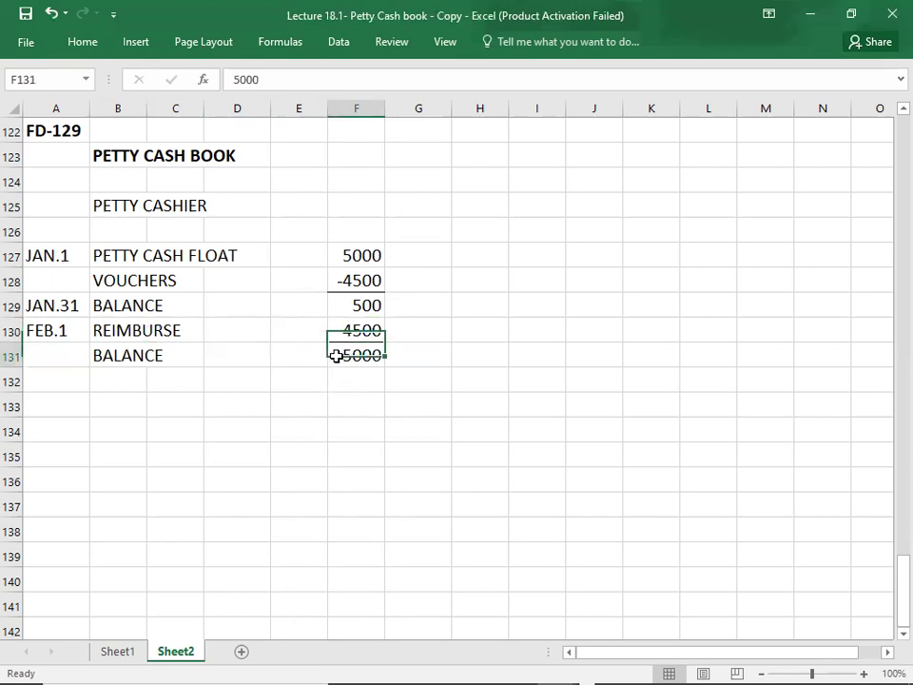
Add a VOUCHERS row beneath the second balance, with VOUCHERS in B132 and -4800 in F132
click(123, 376)
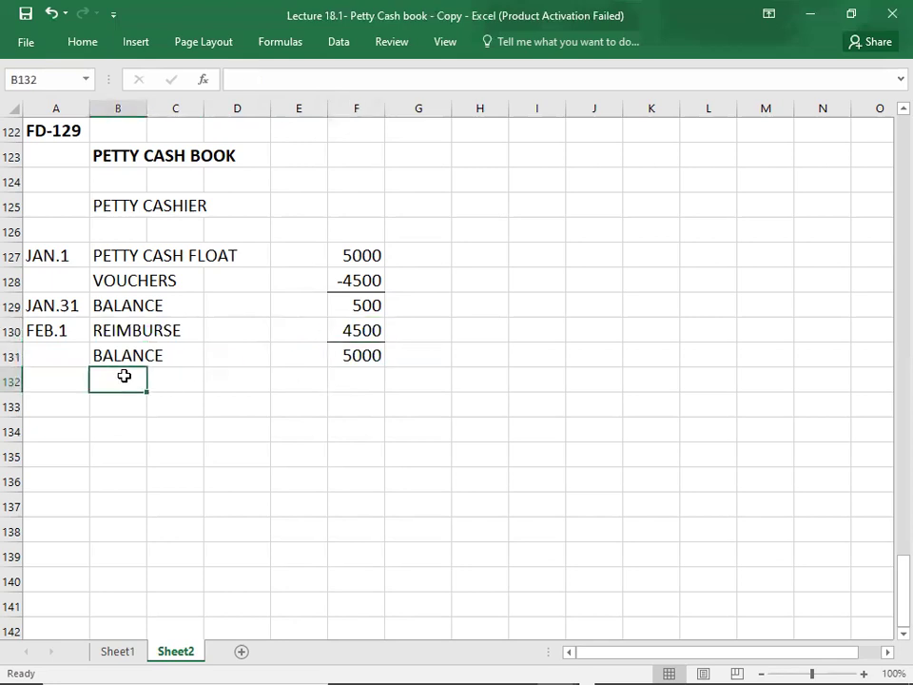
text(VOUCHE)
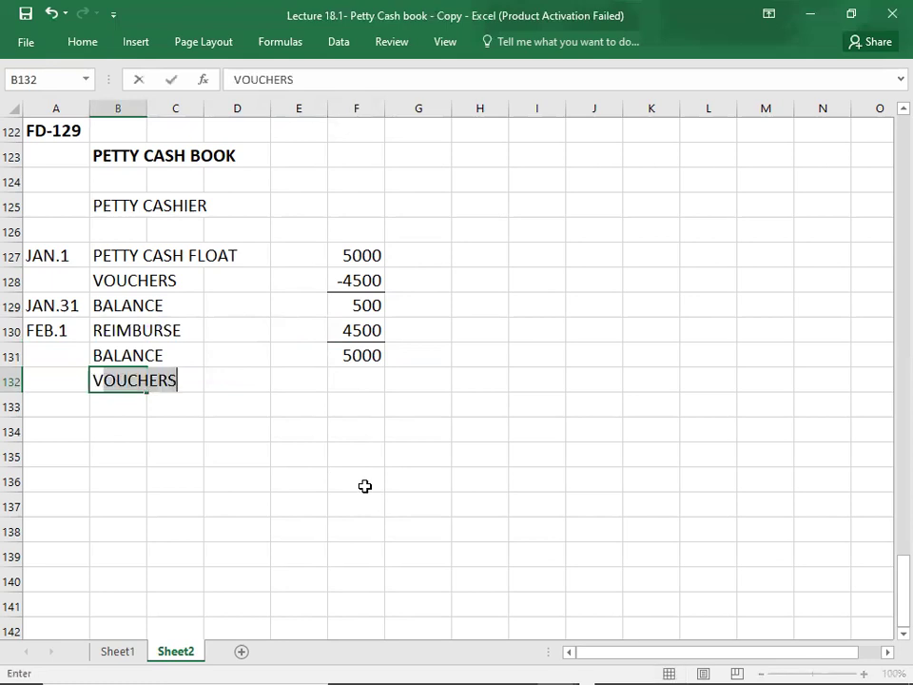
text(RS)
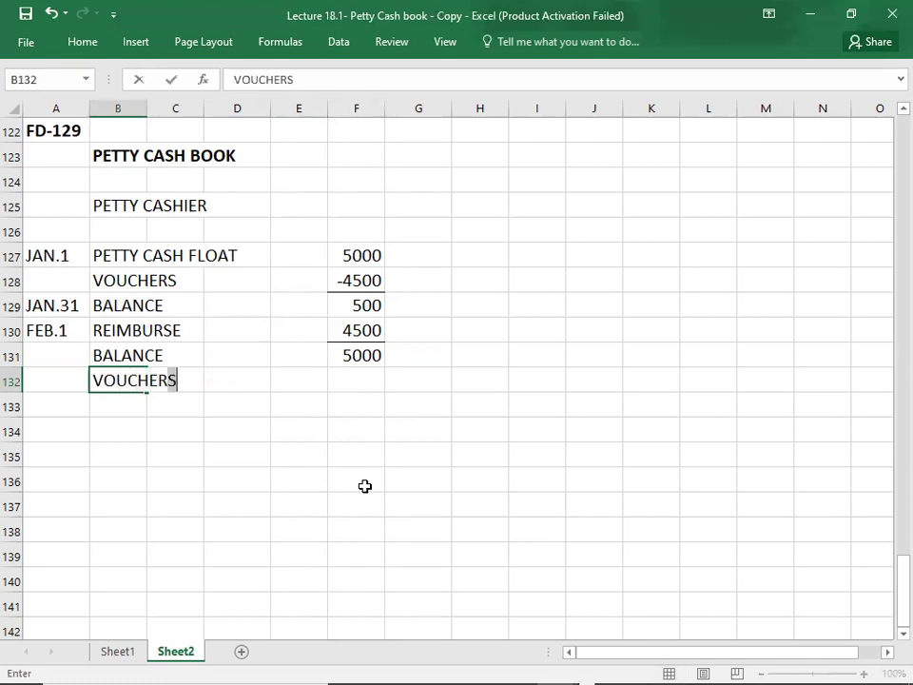
key(Tab)
key(Tab)
key(Tab)
key(Tab)
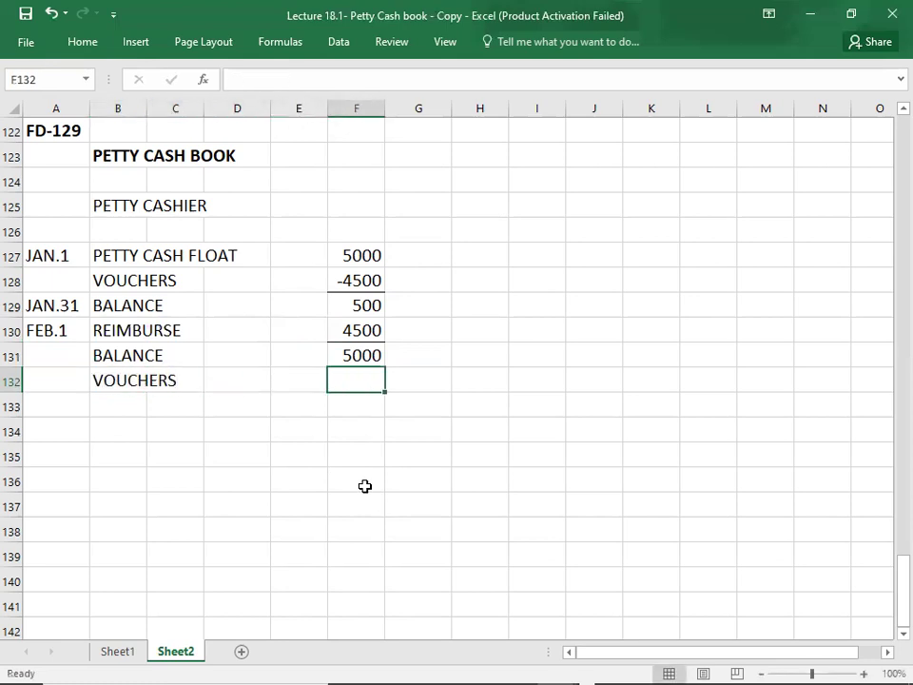
text(4800)
key(BackSpace)
key(BackSpace)
key(BackSpace)
key(BackSpace)
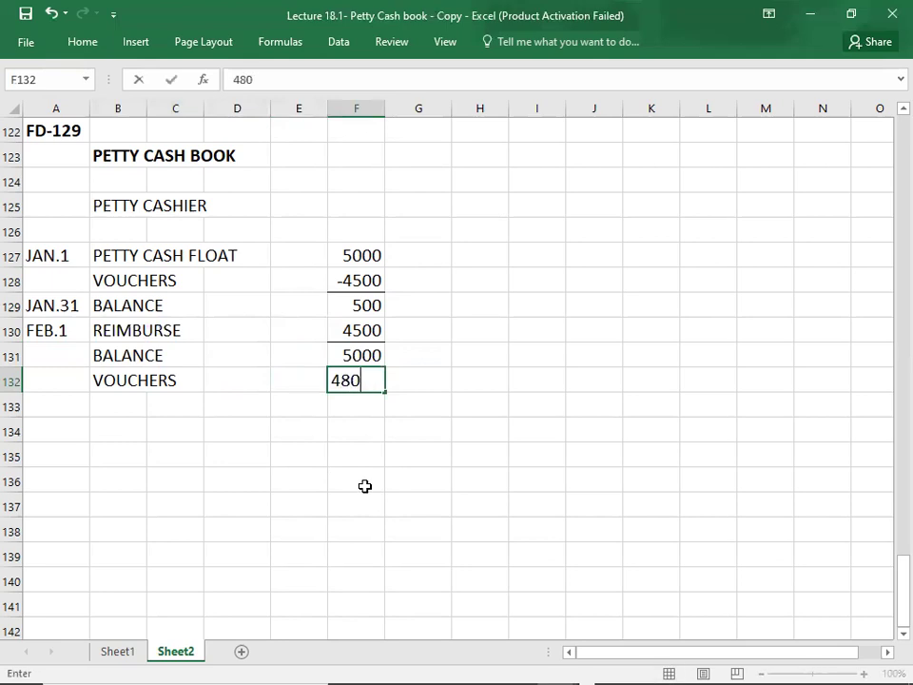
text(-4800)
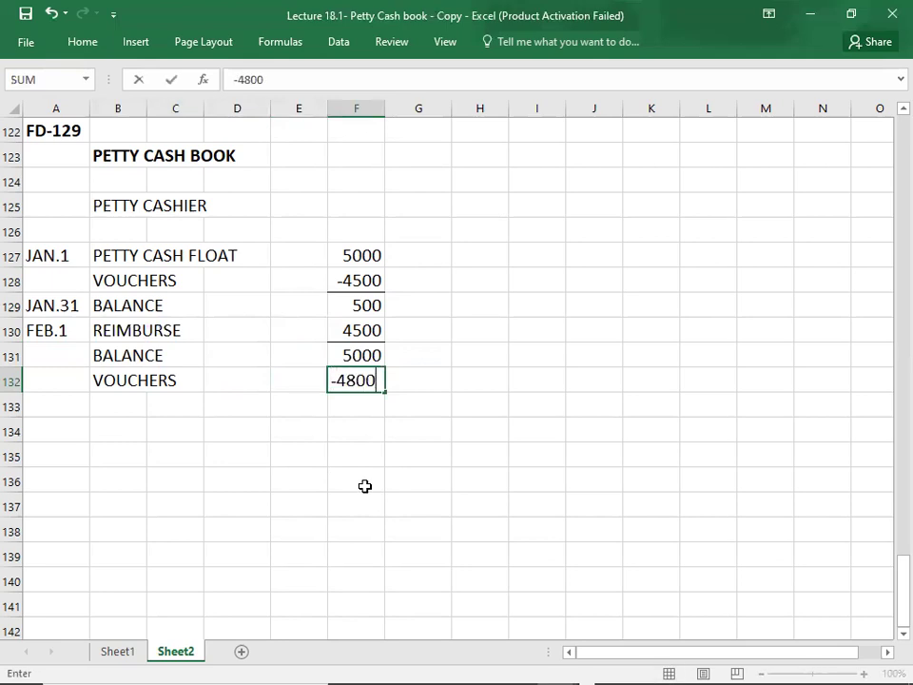
key(Return)
Enter the remaining 200 in F133 and add a bottom border to the voucher amount in F132
key(Tab)
key(Tab)
key(Tab)
key(Tab)
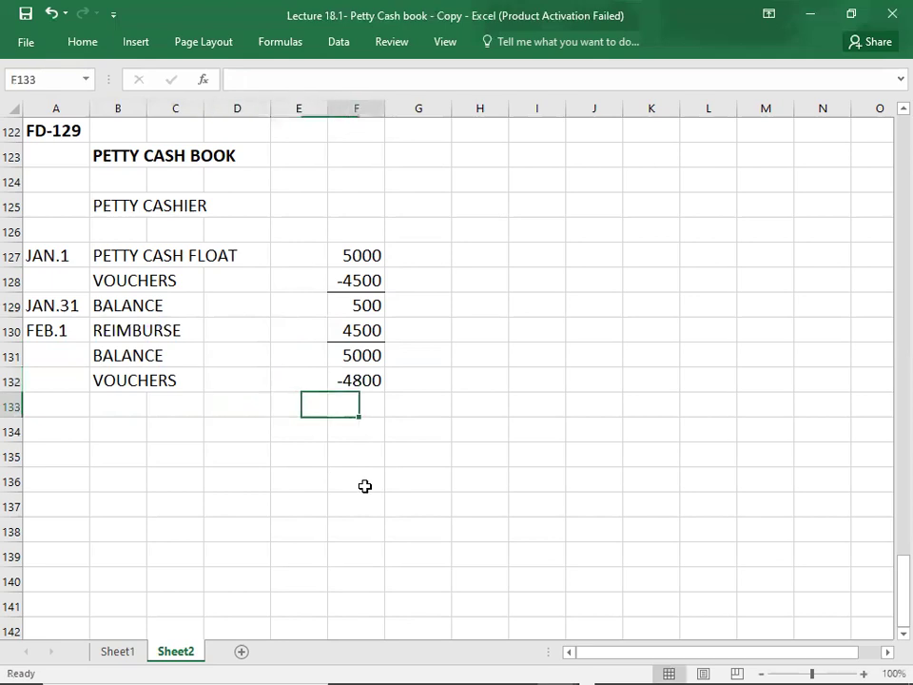
text(200)
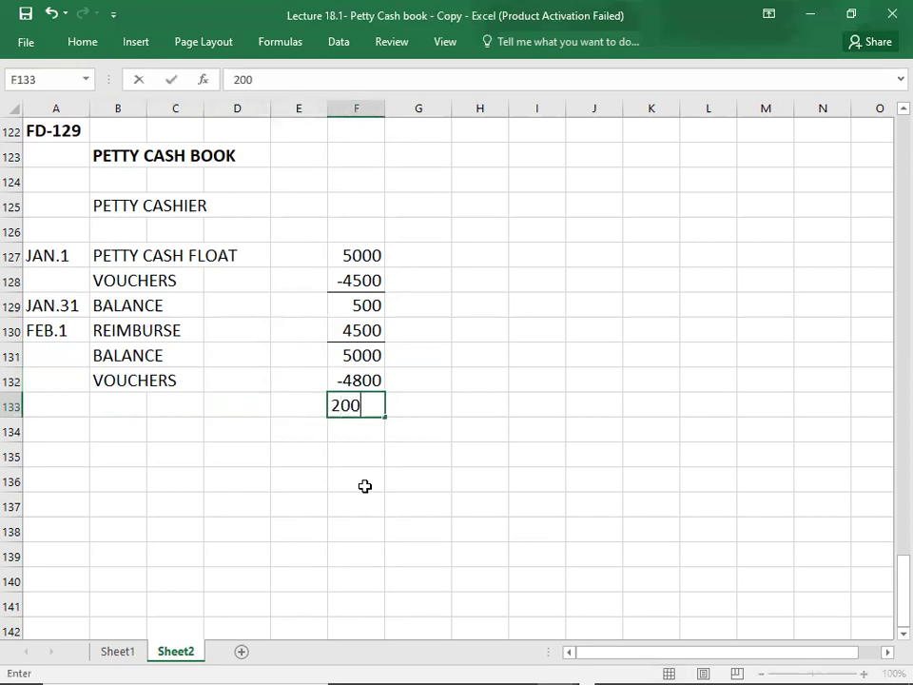
key(Up)
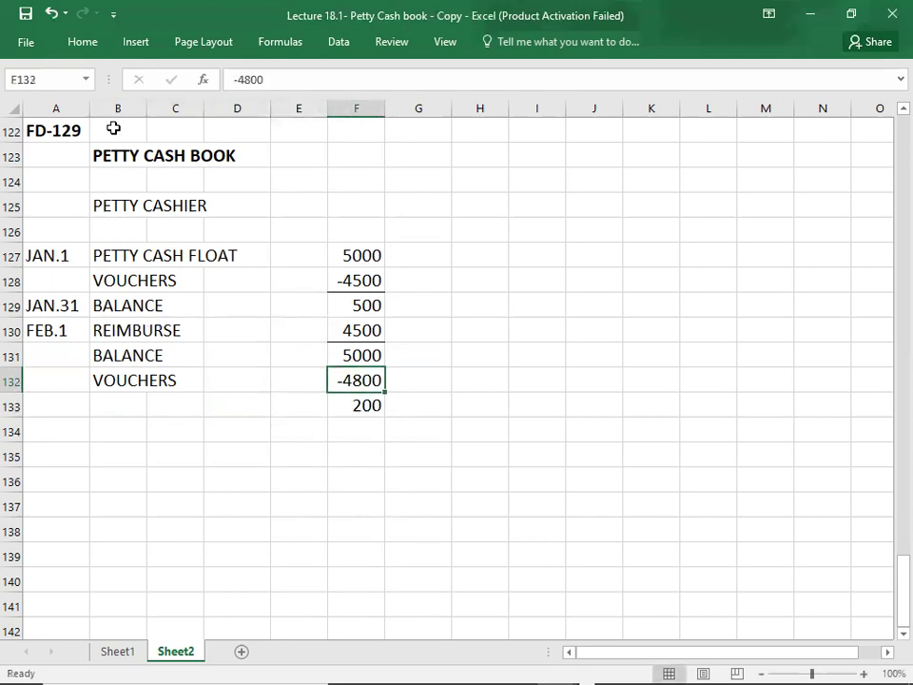
click(88, 48)
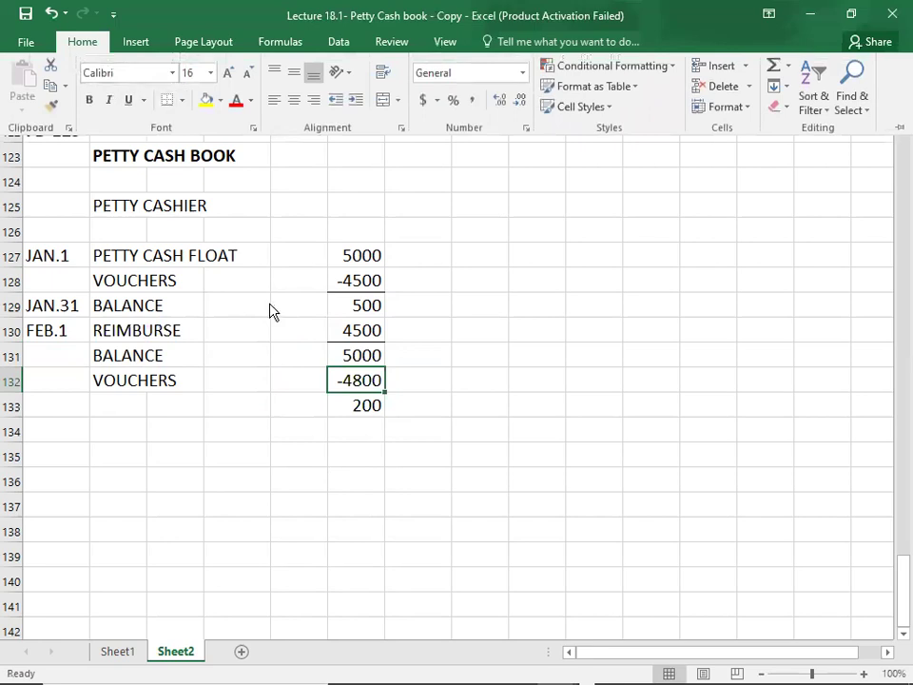
Label row 133 as BALANCE in B133 and date it FEB.28 in A133
click(129, 398)
click(124, 400)
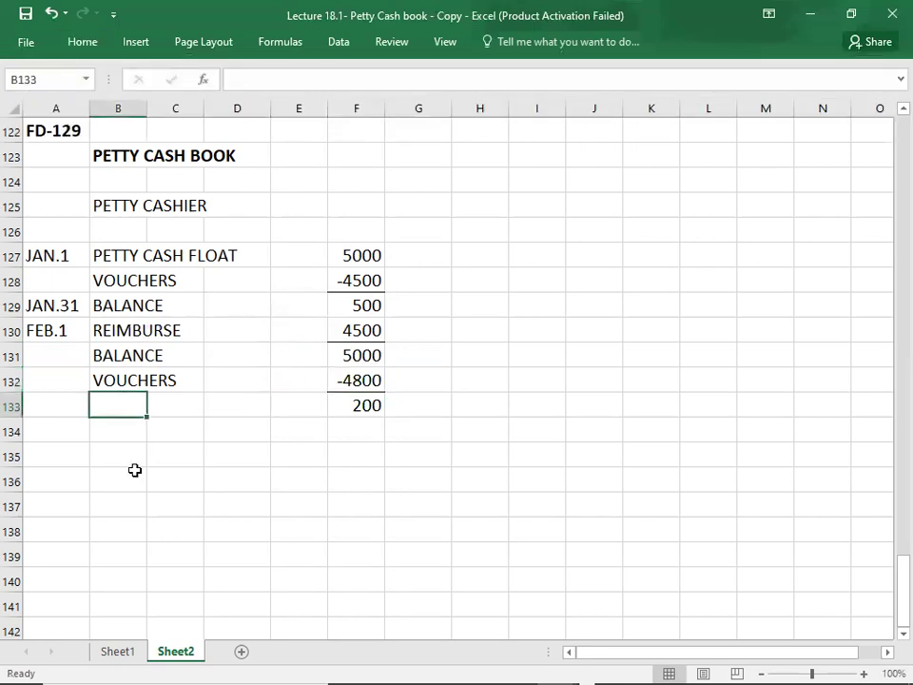
text(BALANC)
key(BackSpace)
text(NCE)
key(Return)
key(Left)
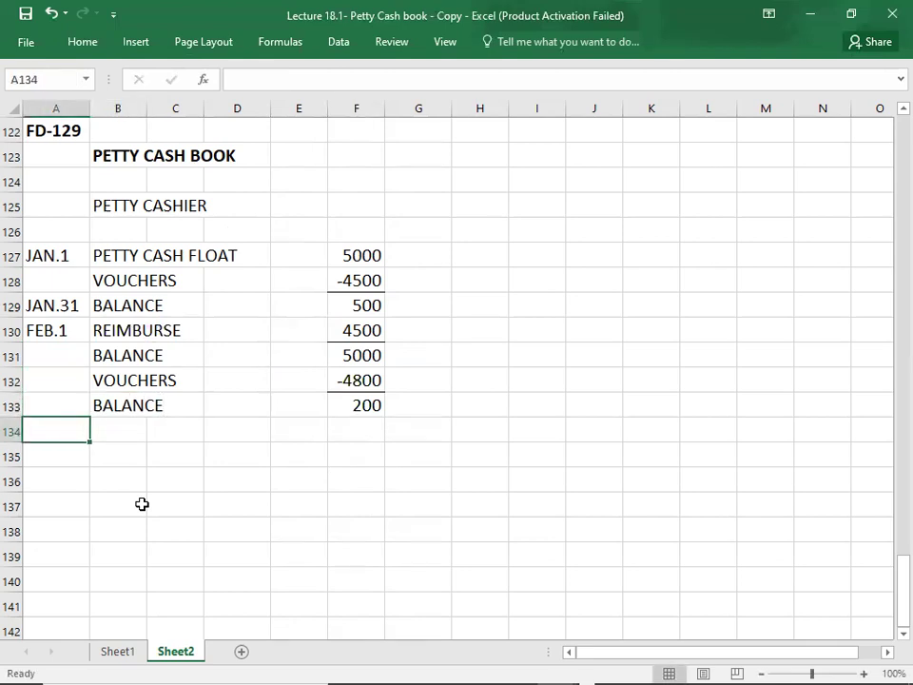
key(Up)
text(FEB.28)
key(Return)
Add the reimbursement row with MAR.1 in A134, REIMBURSE in B134 and 4800 in F134
text(MAR.1)
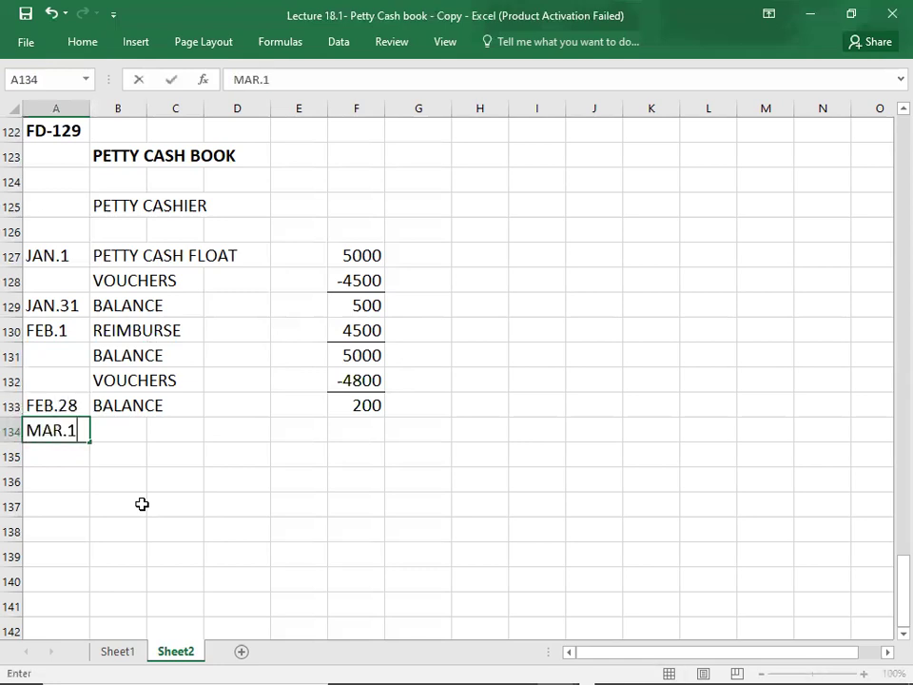
key(Tab)
text(REIMBUR)
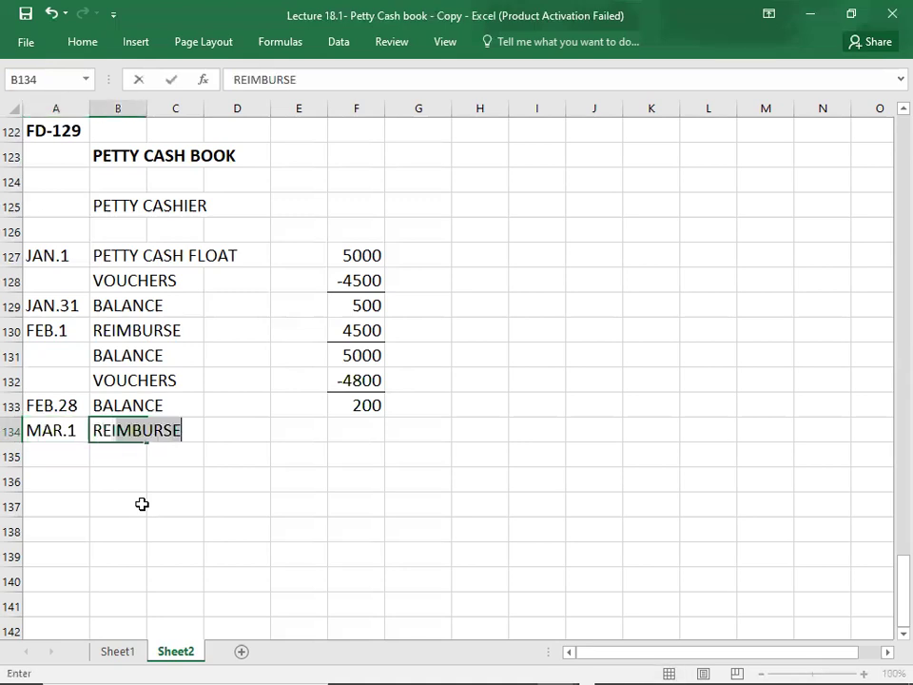
text(SE)
key(Tab)
key(Tab)
key(Tab)
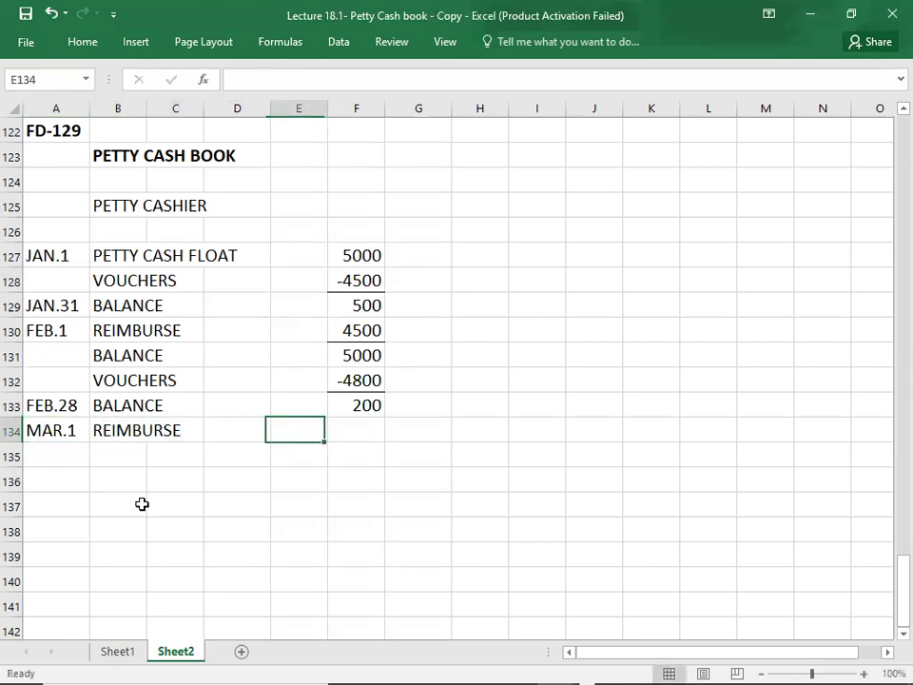
key(Tab)
text(4800)
key(Return)
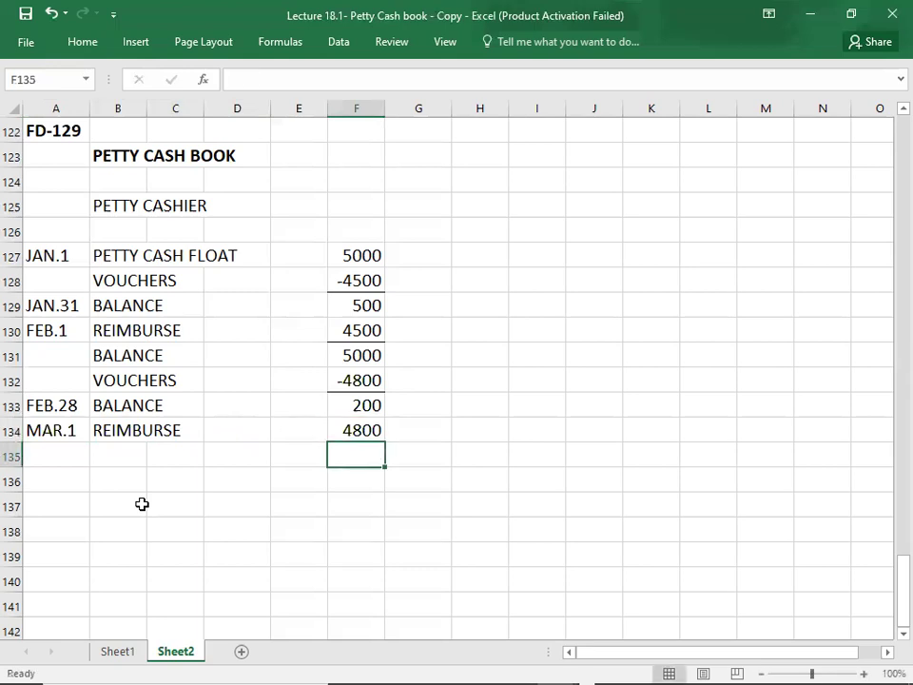
Enter the restored total of 5000 in F135 and add a bottom border to that cell
text(5000)
key(ctrl+Return)
click(86, 42)
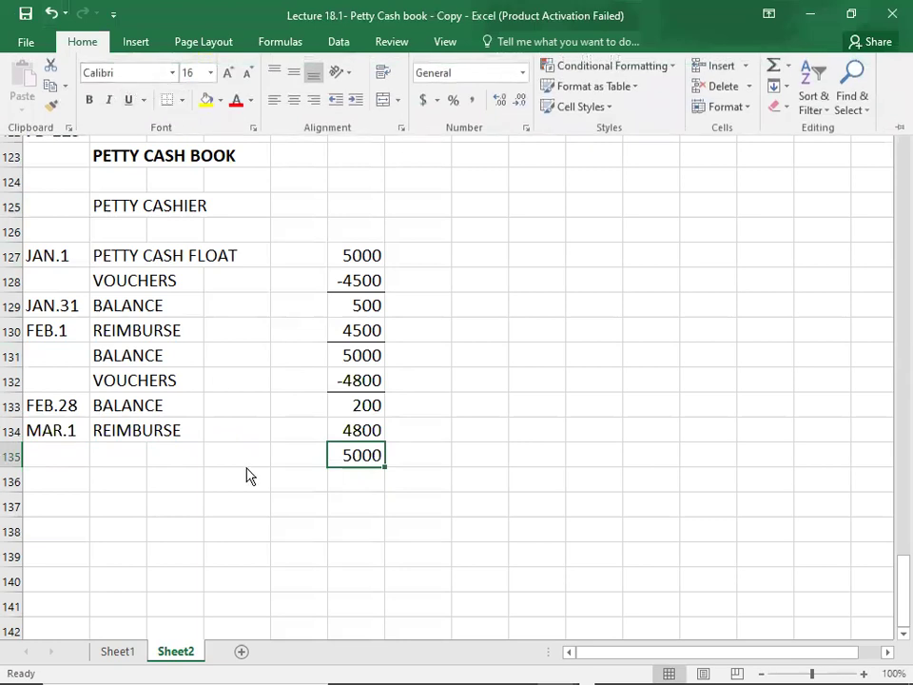
click(209, 515)
click(209, 514)
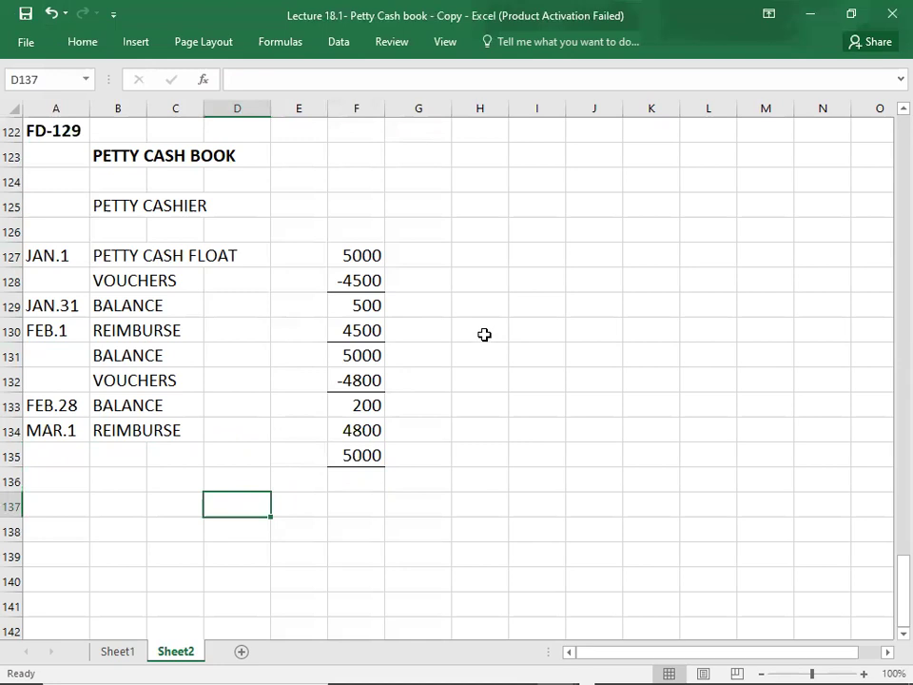
Enter the heading IMPREST SYSTEM in B137, below the petty cash figures
click(123, 505)
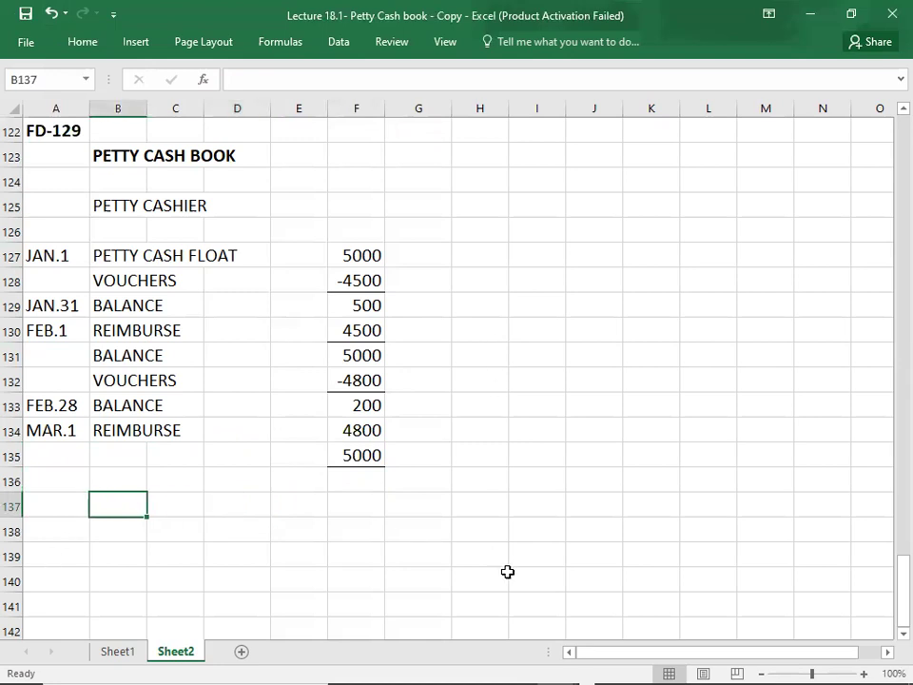
text(IMP)
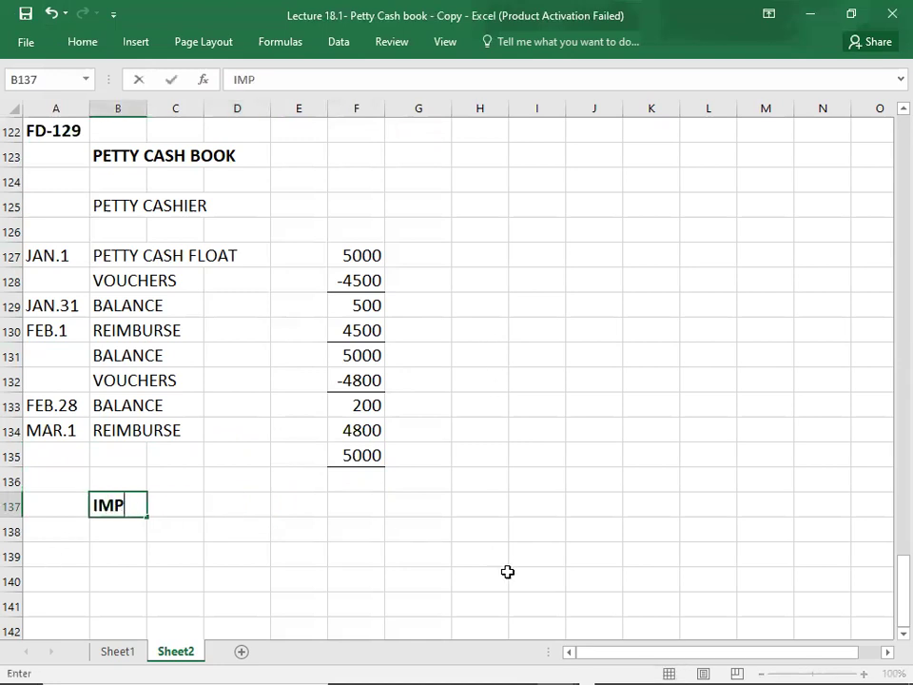
text(REST SYSTEM)
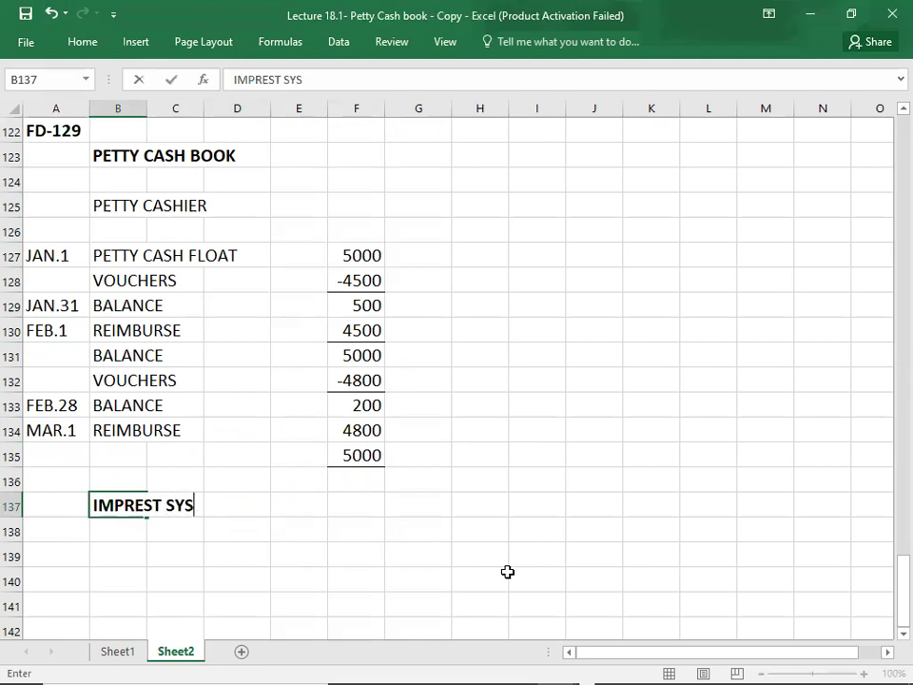
key(Return)
key(Return)
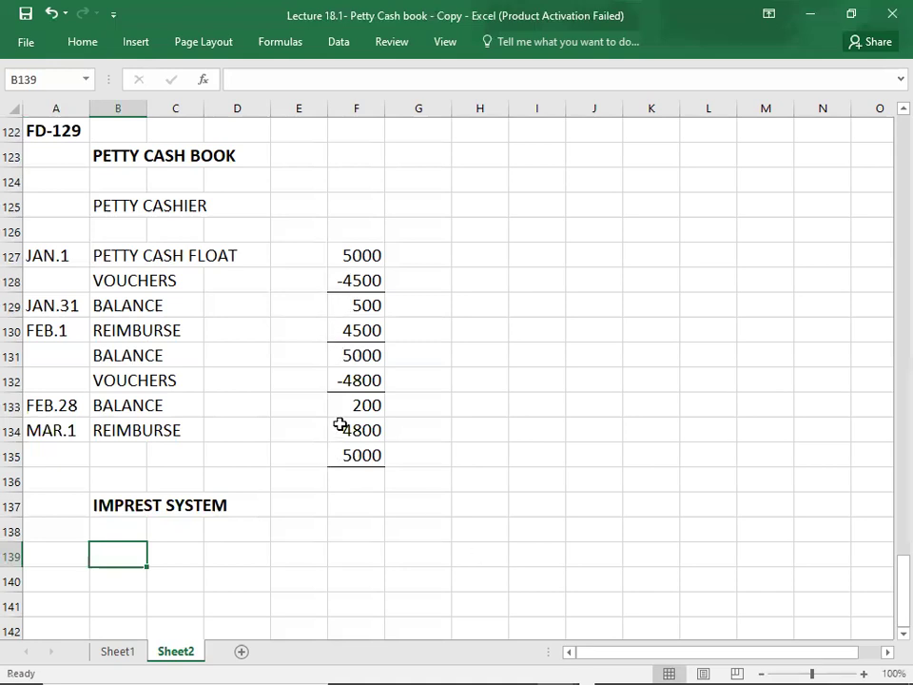
Remove the border from the 5000 total in F135 and add a bottom border to F134 instead
click(362, 458)
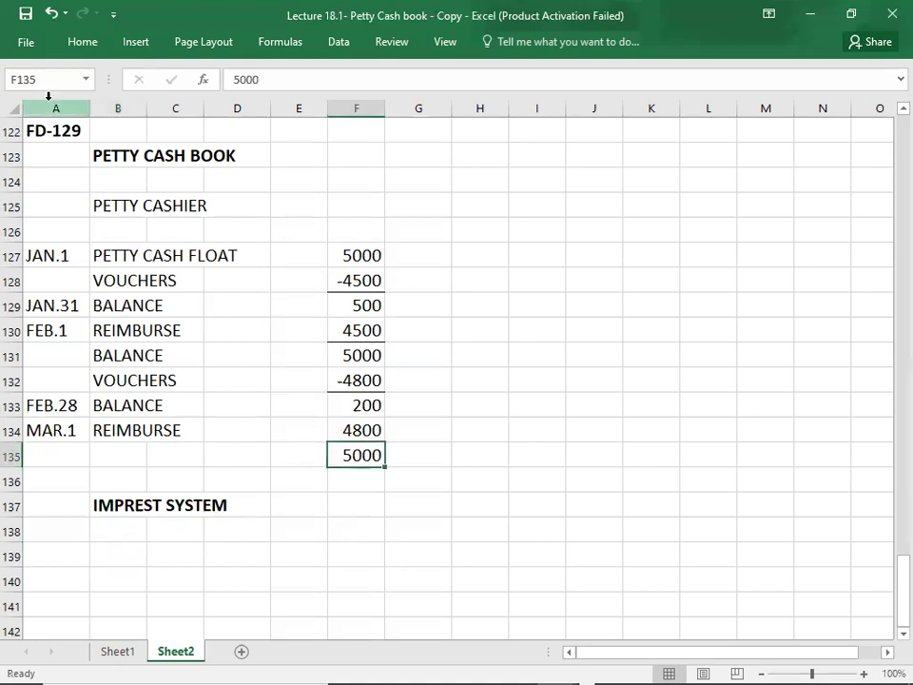
click(79, 44)
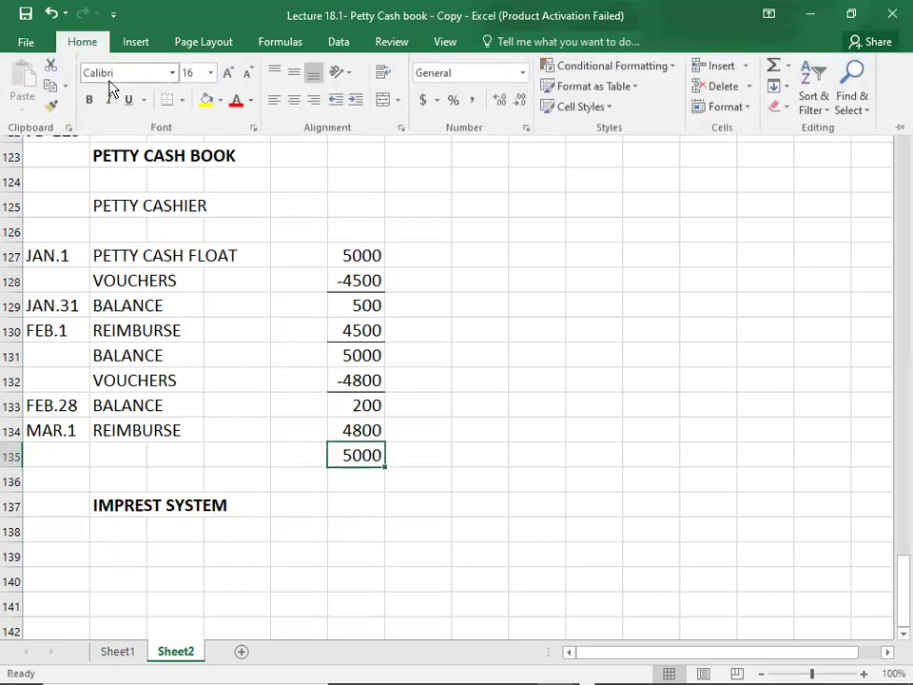
click(182, 99)
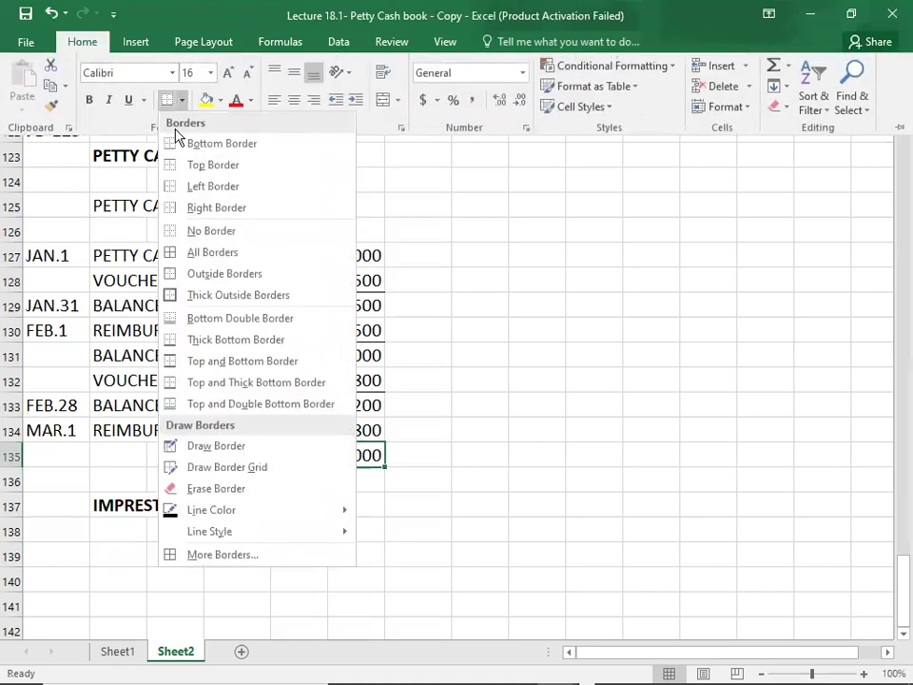
click(174, 233)
click(345, 430)
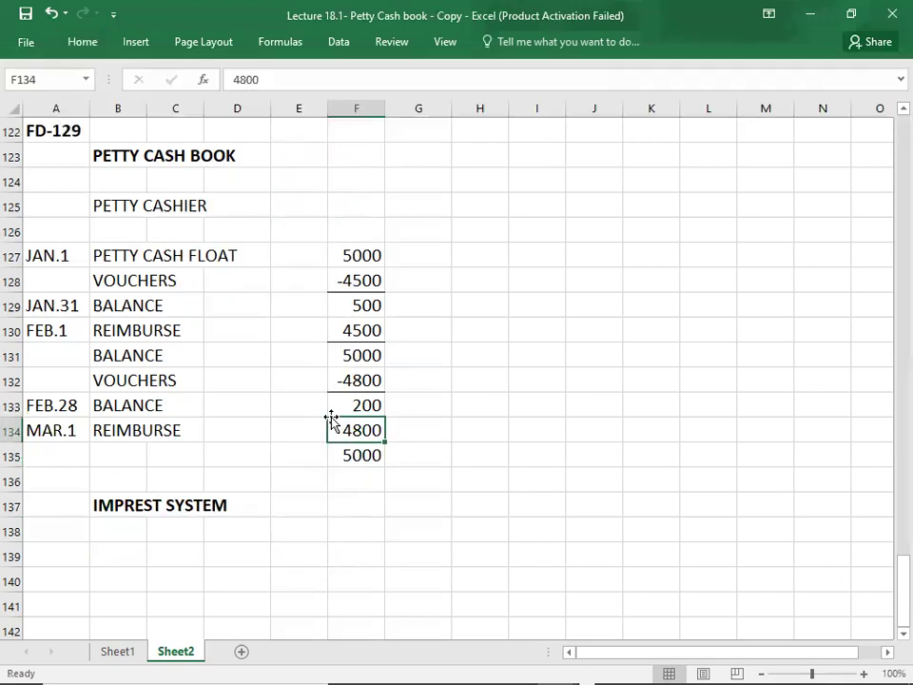
click(91, 45)
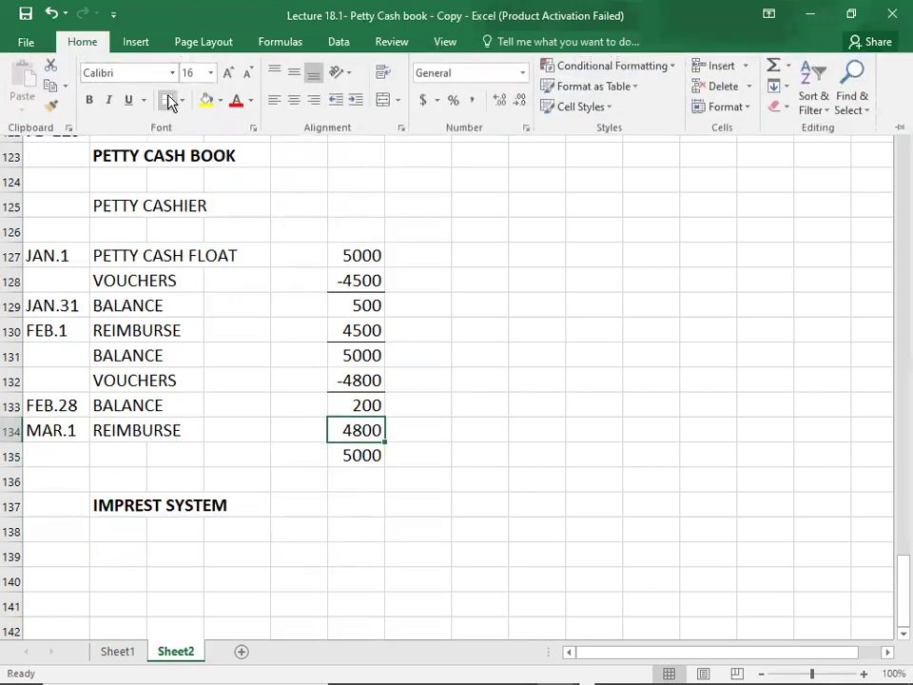
click(183, 101)
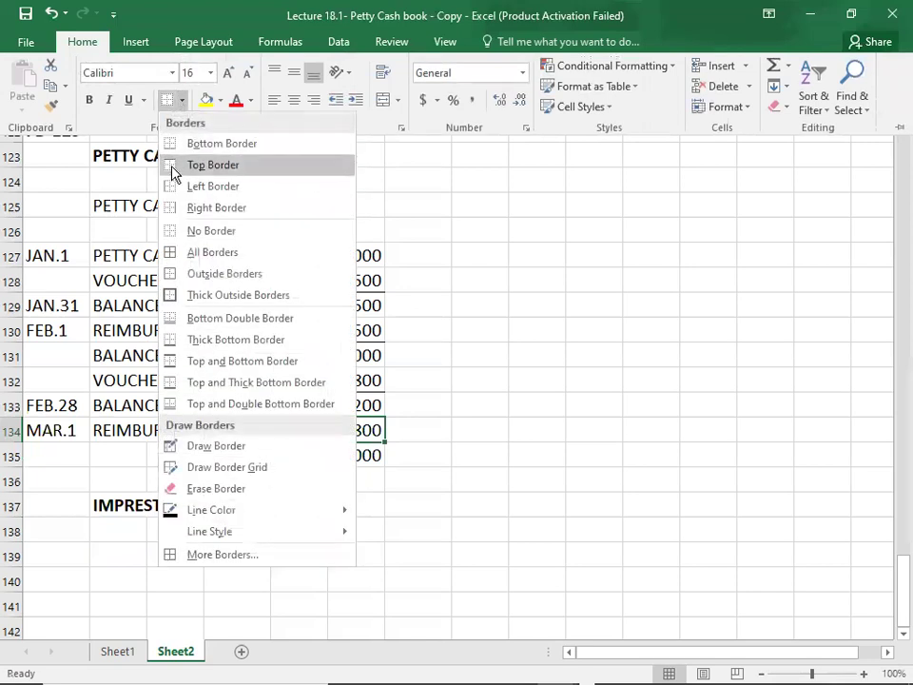
click(173, 150)
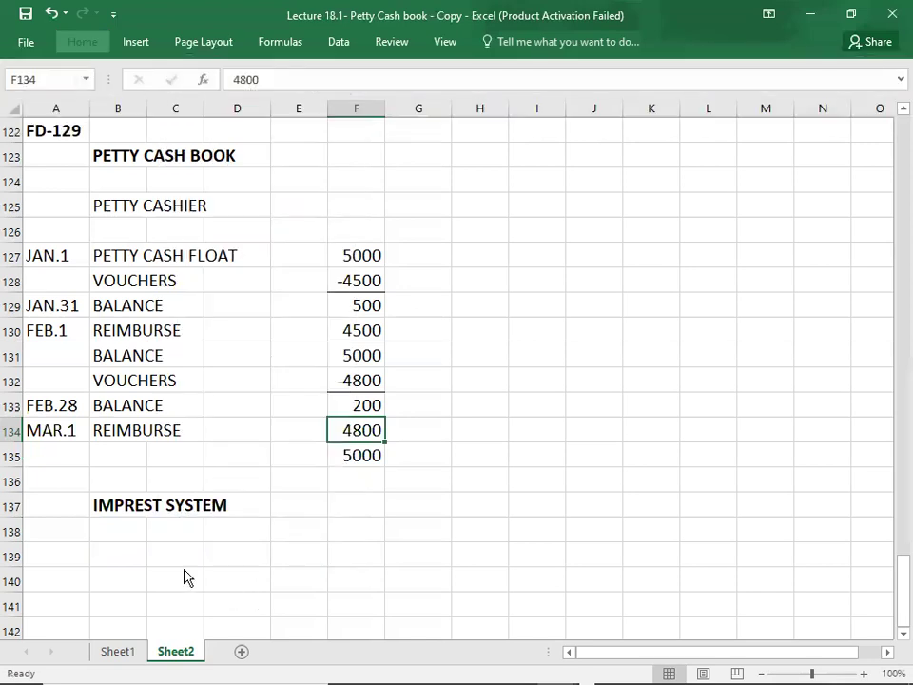
Enter the heading NON-IMPREST SYSTEM in B140, below the imprest system notes, and make it bold
click(129, 557)
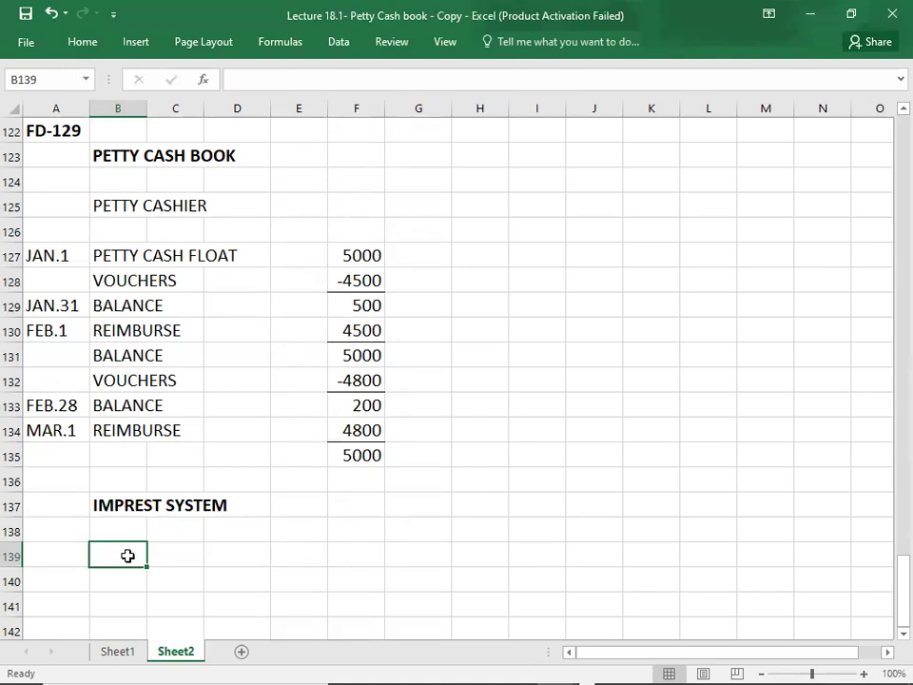
key(Down)
key(Down)
key(Down)
key(Down)
key(Down)
key(Down)
key(Down)
key(Down)
key(Down)
key(Down)
key(Down)
key(Down)
key(Down)
key(Down)
key(Down)
key(Down)
key(Down)
key(Down)
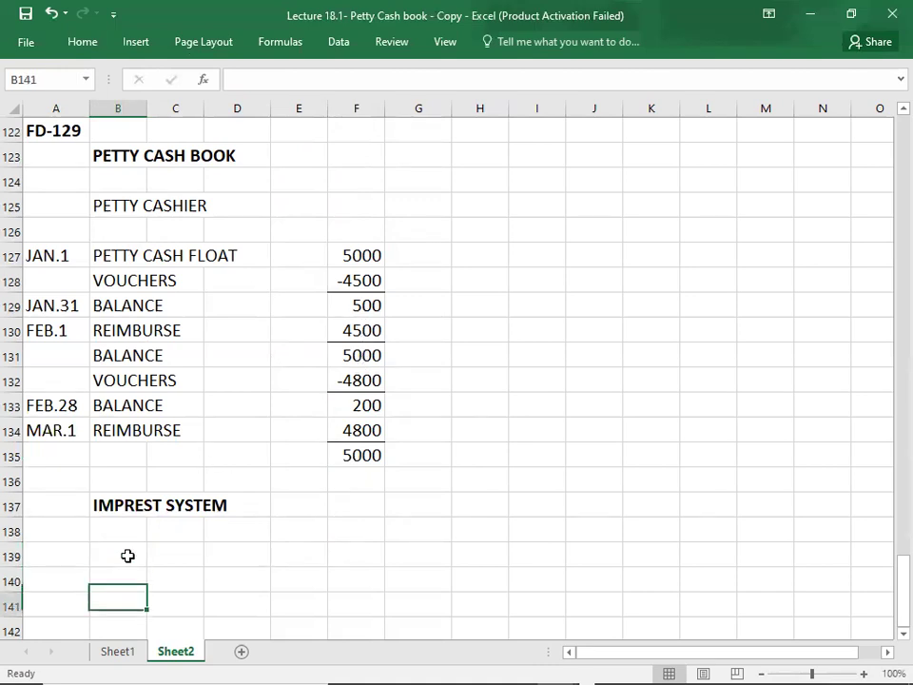
key(Up)
key(Up)
key(Up)
key(Up)
key(Up)
key(Up)
key(Up)
key(Up)
key(Up)
key(Up)
key(Up)
key(Up)
key(Up)
key(Up)
key(Up)
key(Up)
key(Up)
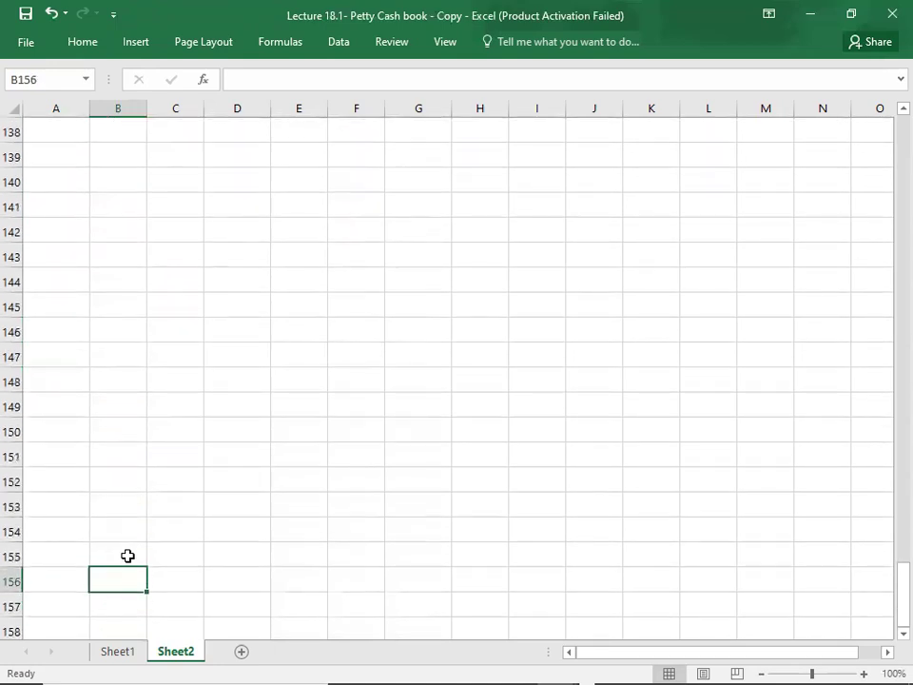
text(NON)
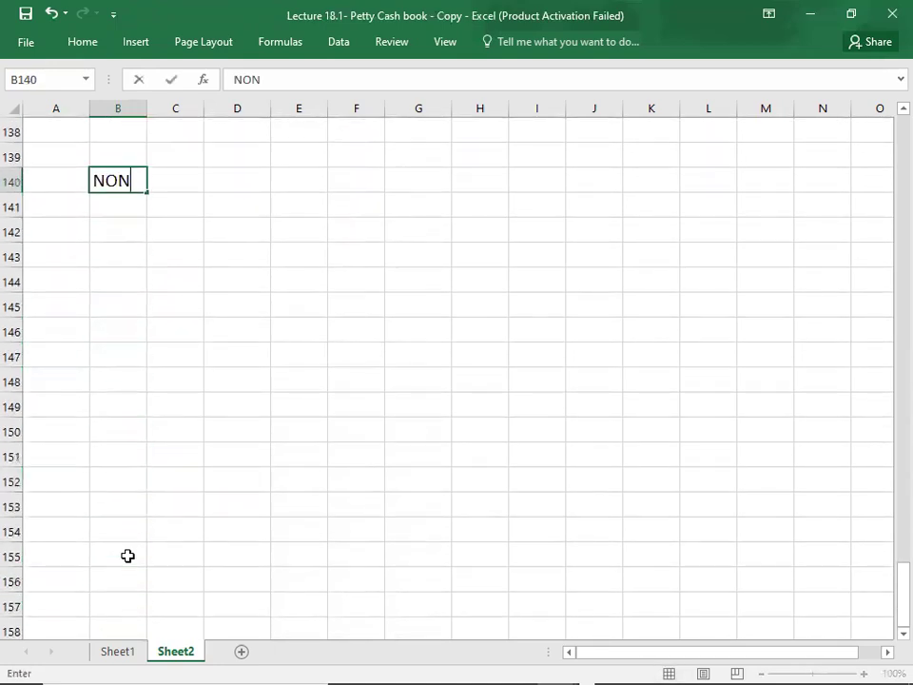
text(-IMPR)
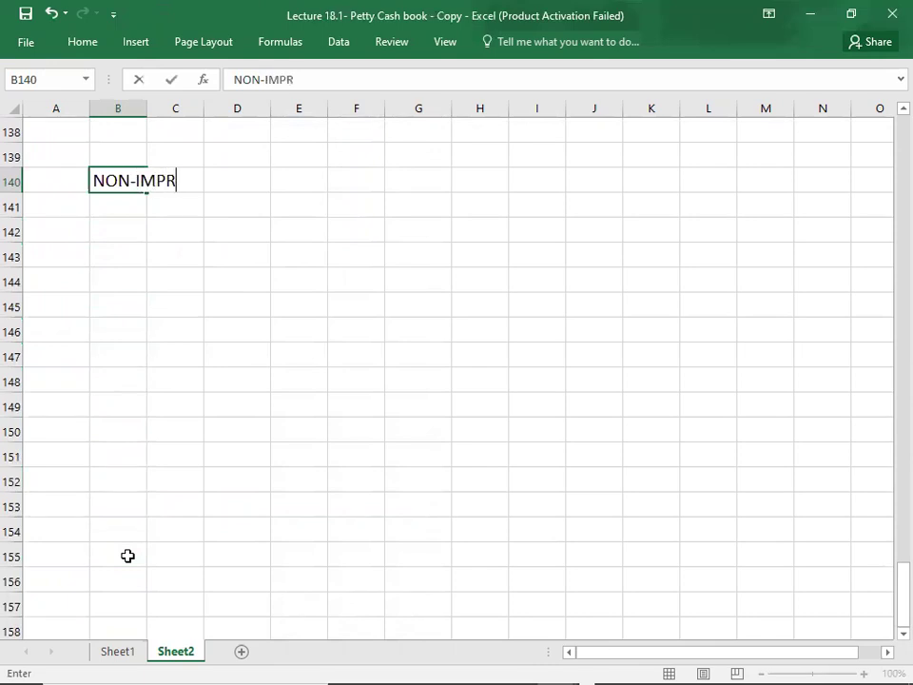
text(EST SYSTEM)
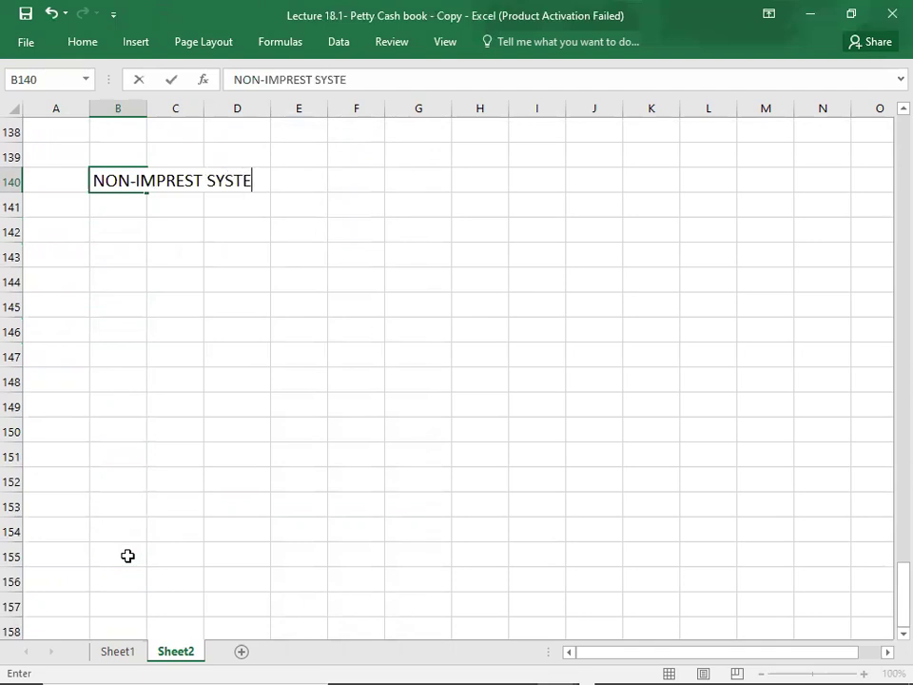
key(Return)
key(Up)
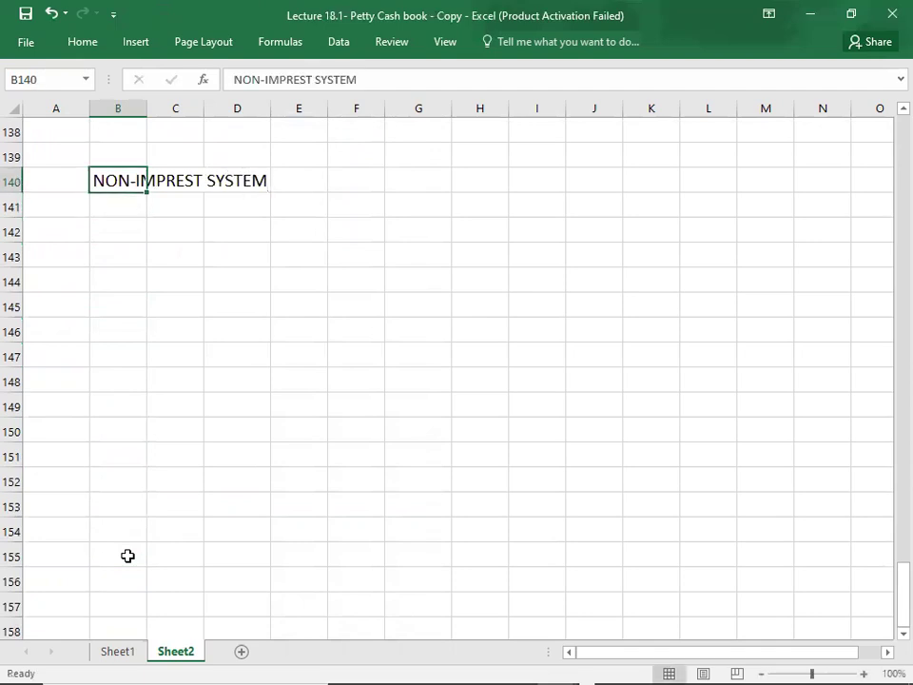
key(ctrl+b)
Add the first non-imprest entry with 5000 in E142 and JAN.1 in A142
key(Down)
key(Down)
key(Down)
key(Right)
key(Right)
key(Right)
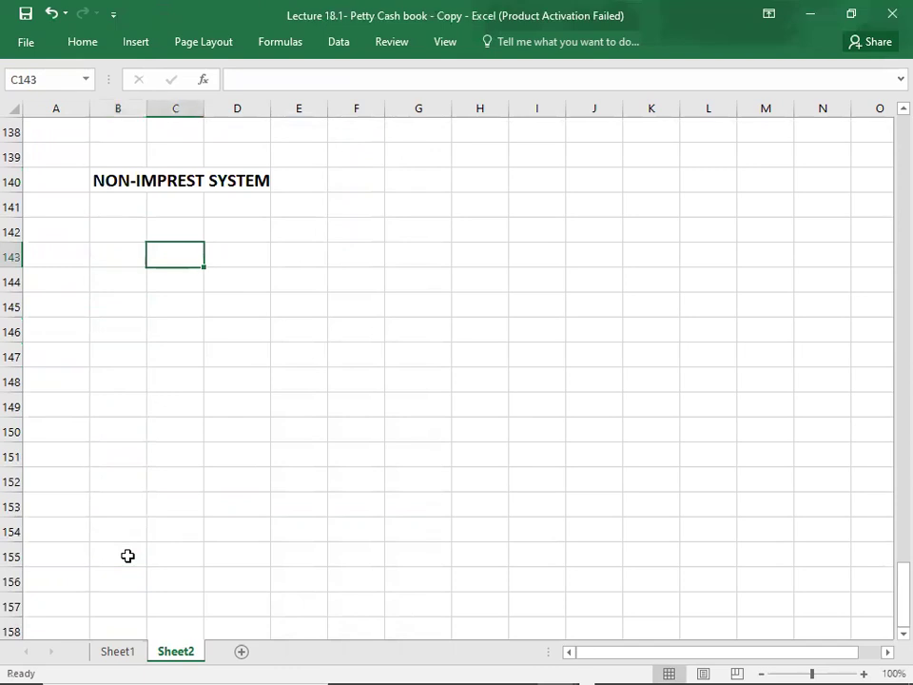
key(Up)
text(5000)
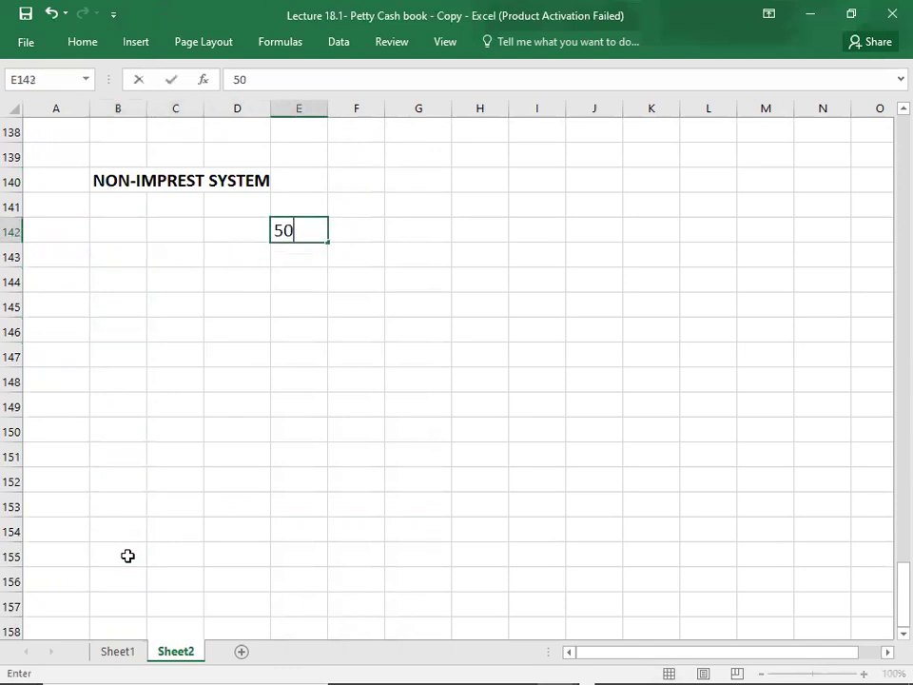
key(Return)
key(Up)
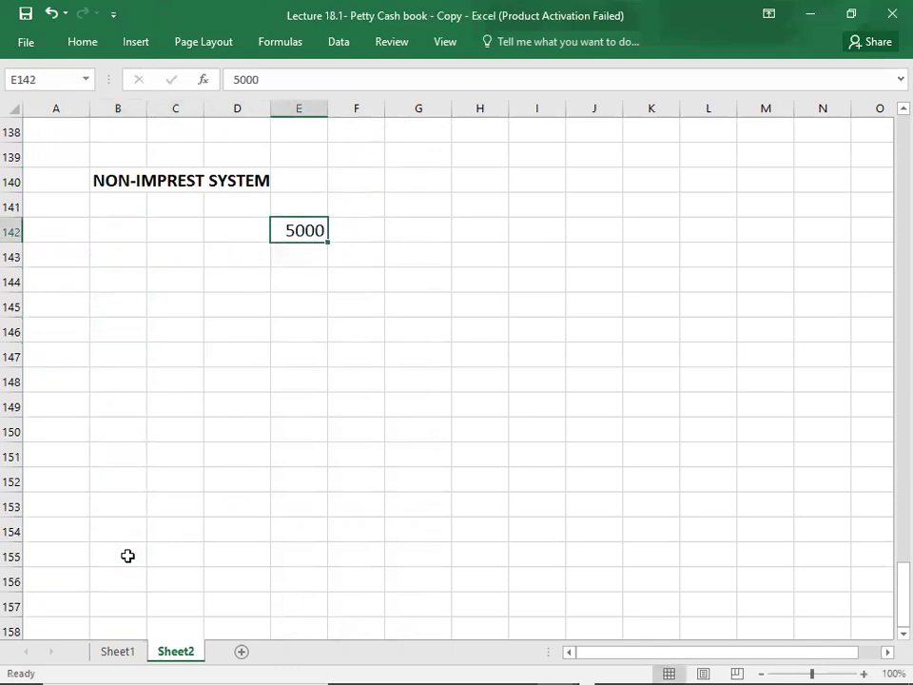
key(Left)
key(Left)
key(Left)
key(Left)
text(JAN.1)
key(Return)
Add the second monthly entry with FEB.1 in A143 and 5000 in E143
text(FEB.1)
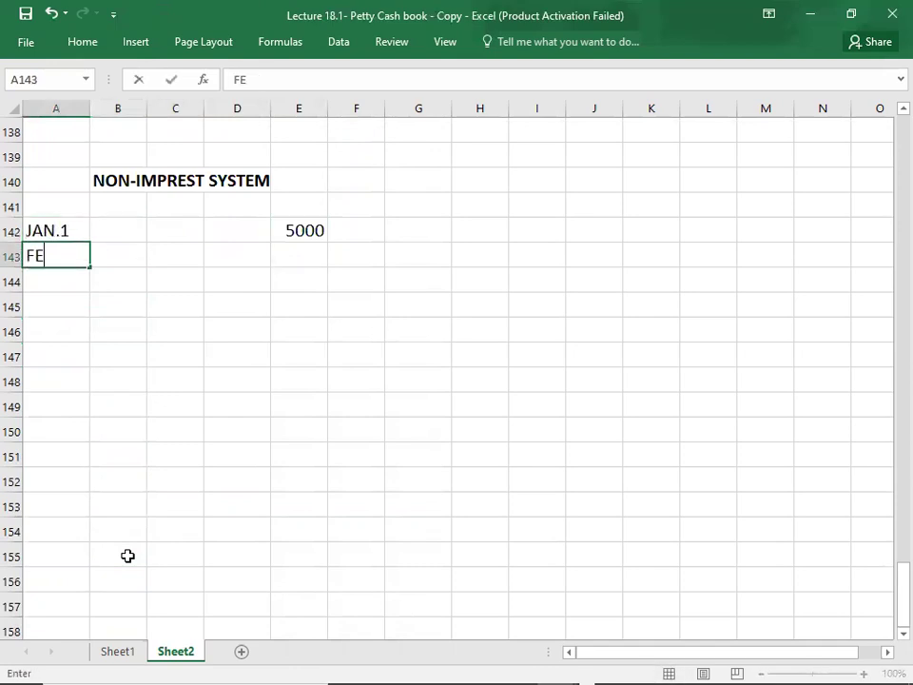
key(Right)
key(Right)
key(Right)
key(Right)
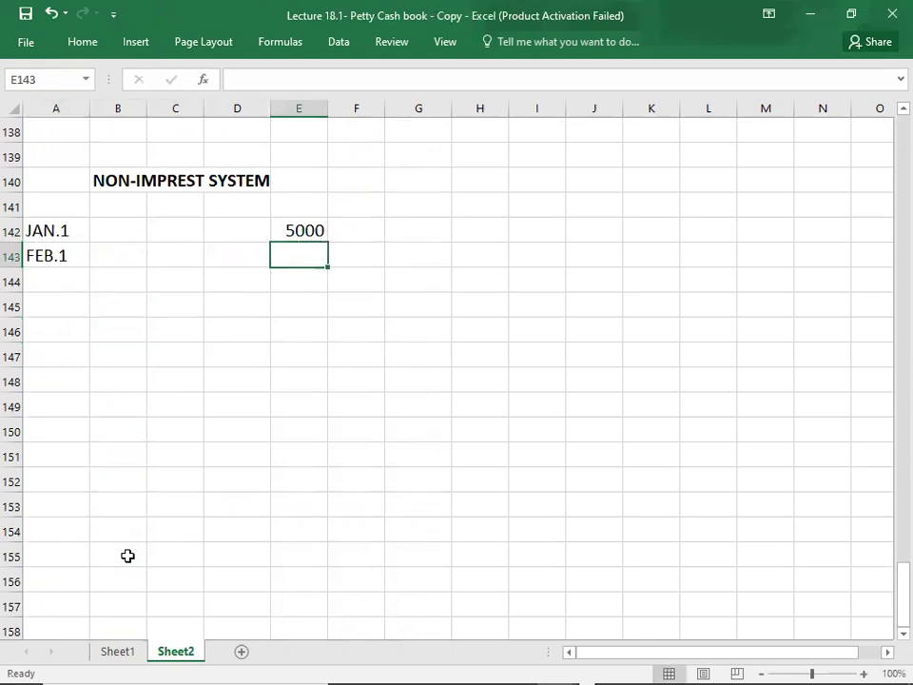
text(5000)
key(Return)
Add the third monthly entry with MAR.1 in A144 and 5000 in E144
key(Left)
key(Left)
key(Left)
key(Left)
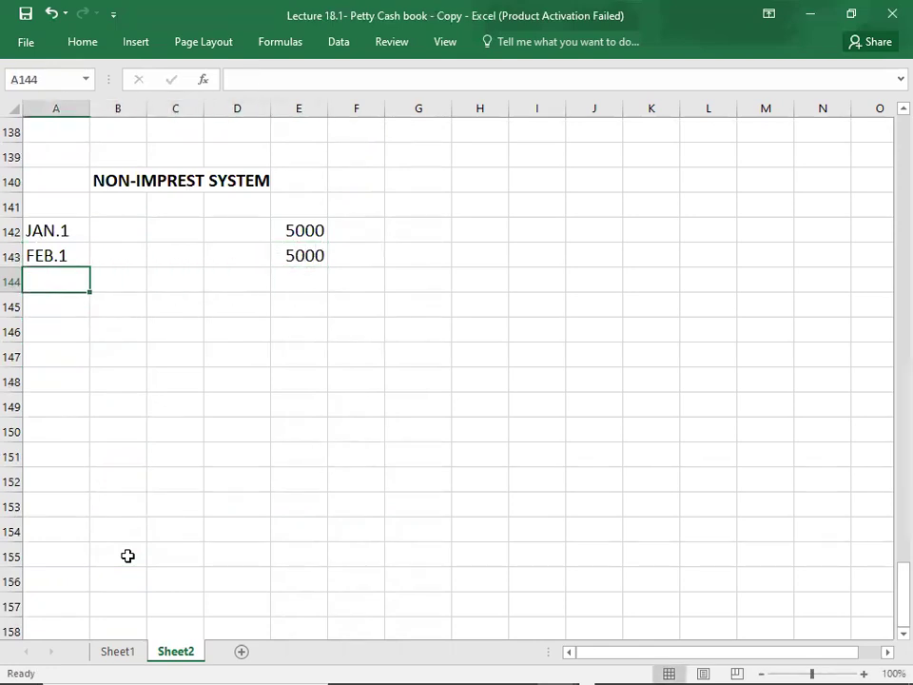
text(MAR.1)
key(Right)
key(Right)
key(Right)
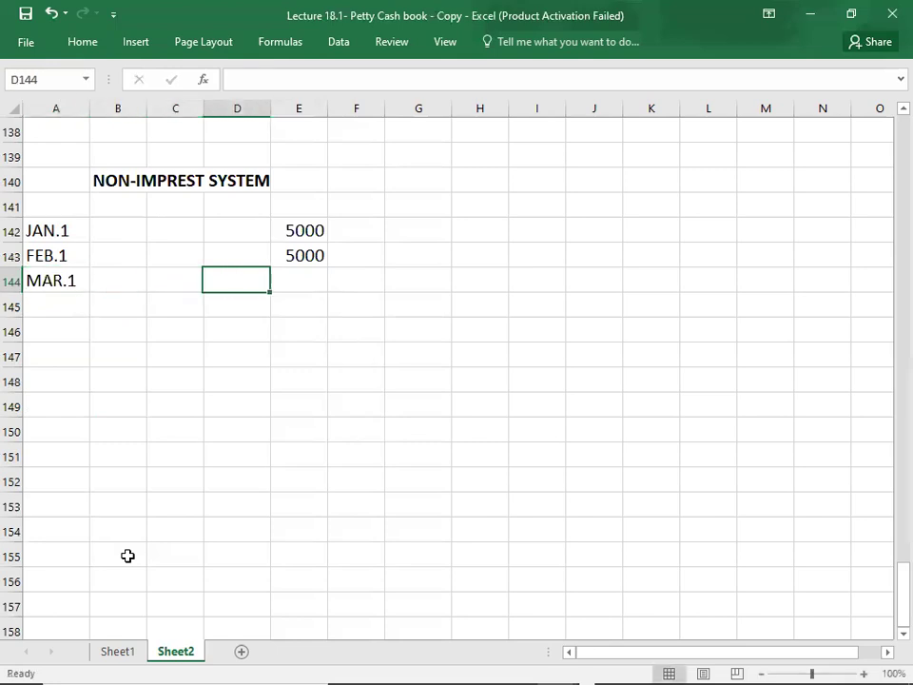
key(Right)
text(5000)
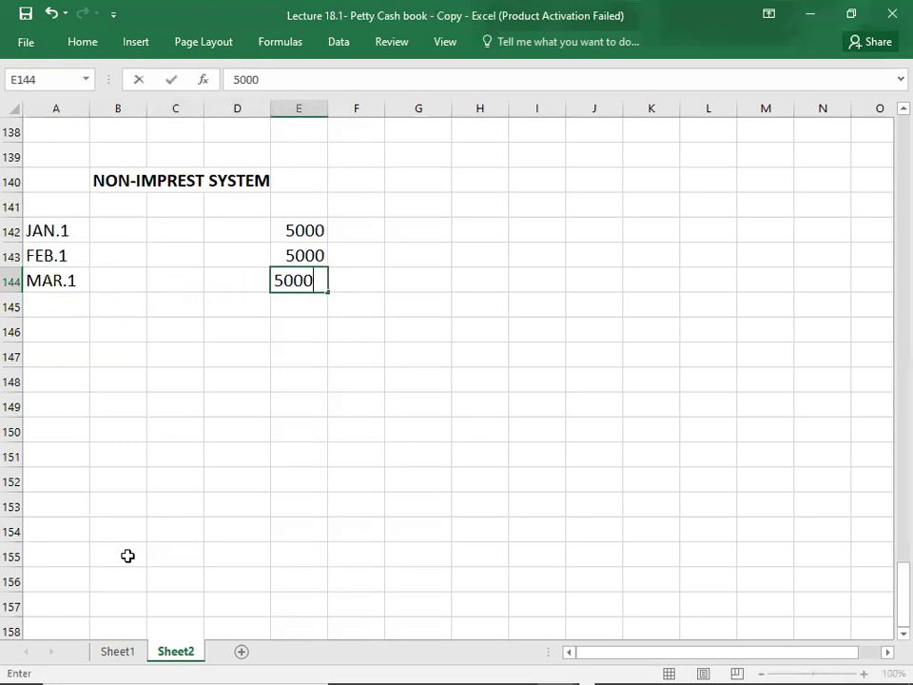
key(Return)
Add the fourth monthly entry with APR.1 in A145 and 5000 in E145
key(Left)
key(Left)
key(Left)
key(Left)
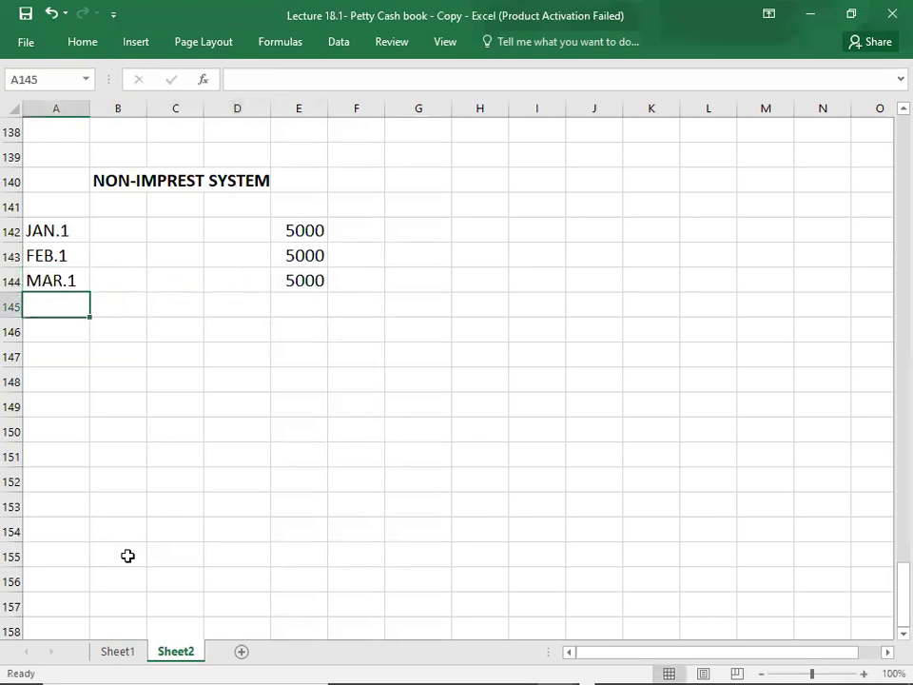
text(APR.)
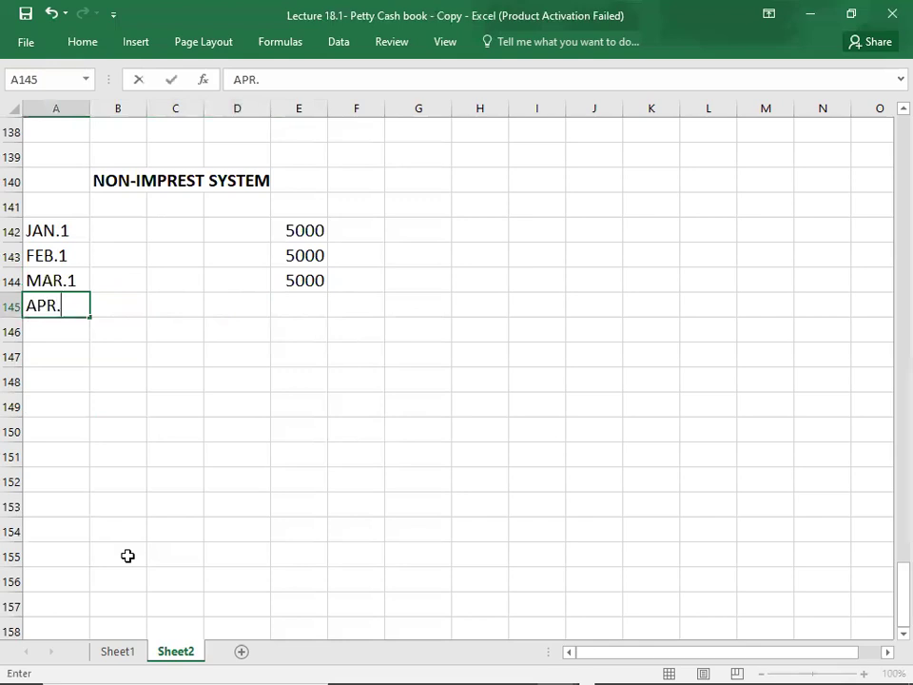
text(1)
key(Right)
key(Right)
key(Right)
key(Right)
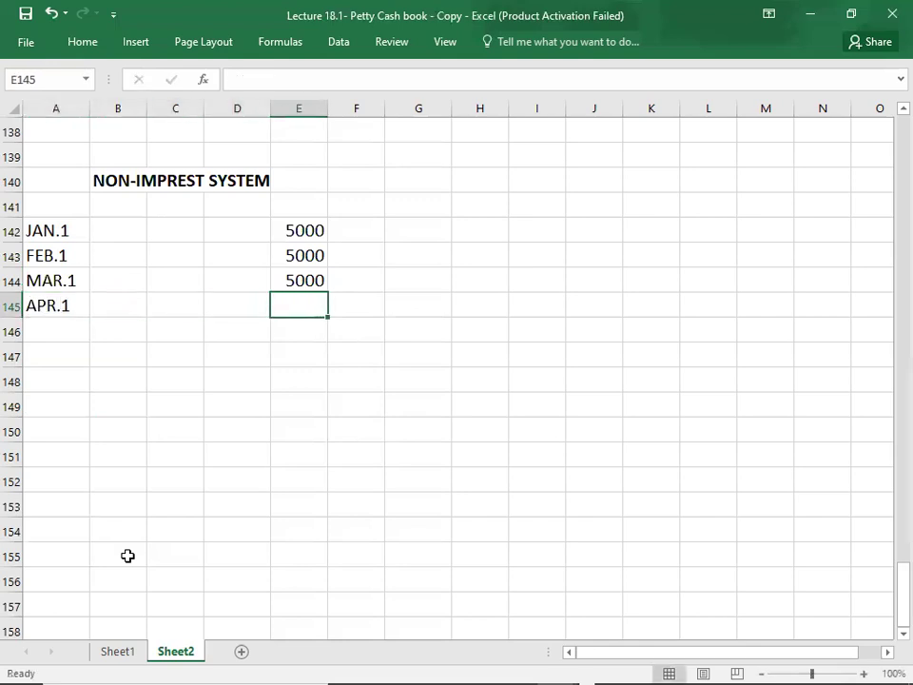
text(5000)
key(Return)
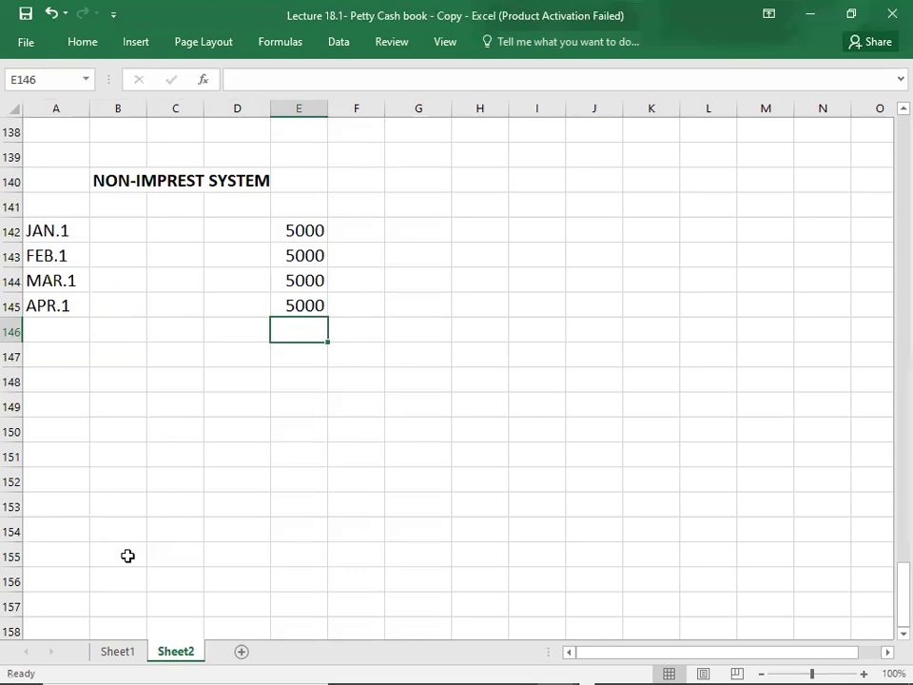
key(Down)
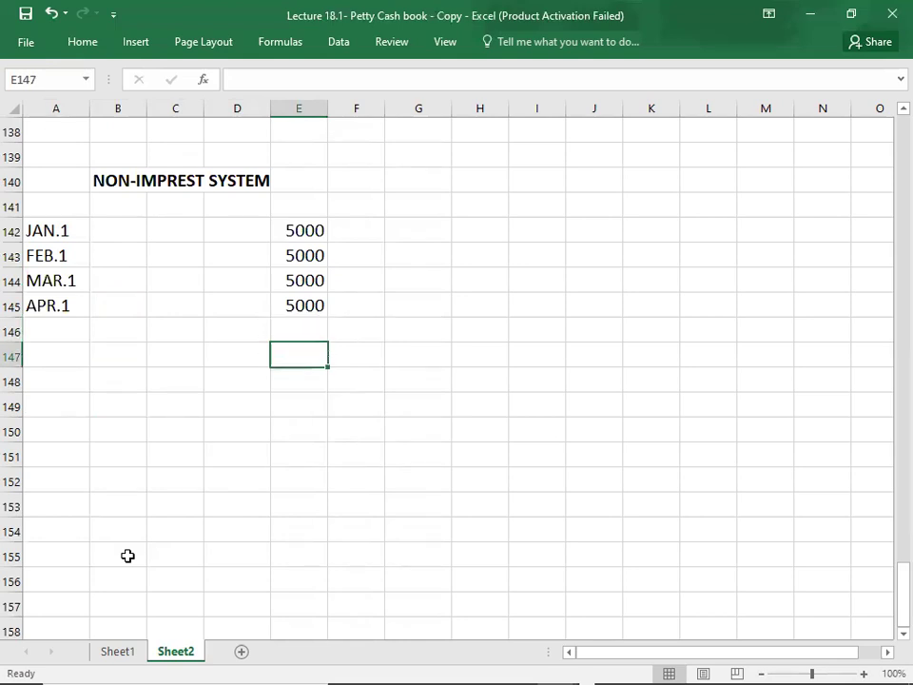
key(Down)
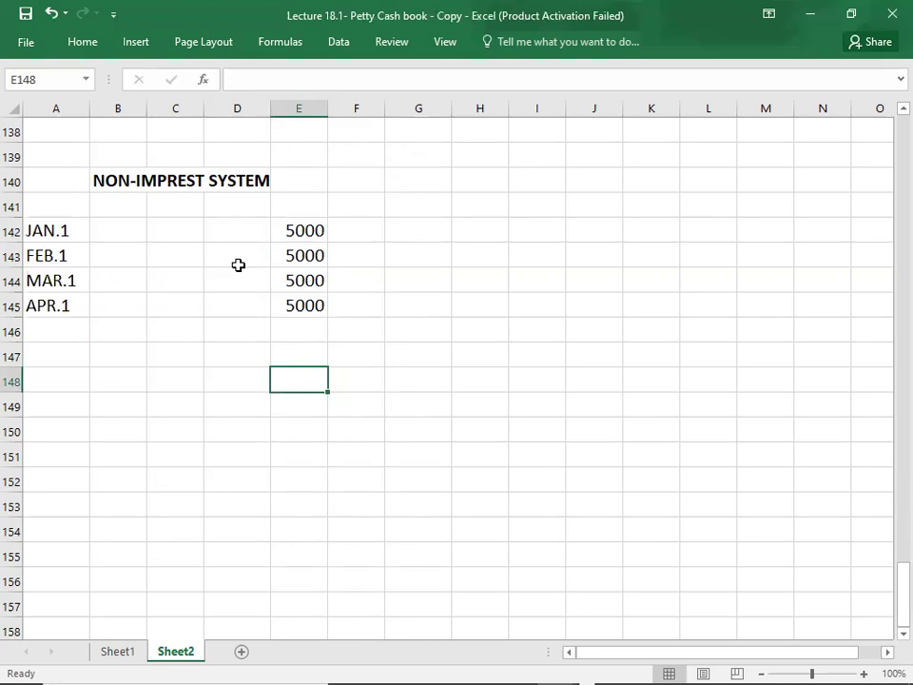
click(282, 232)
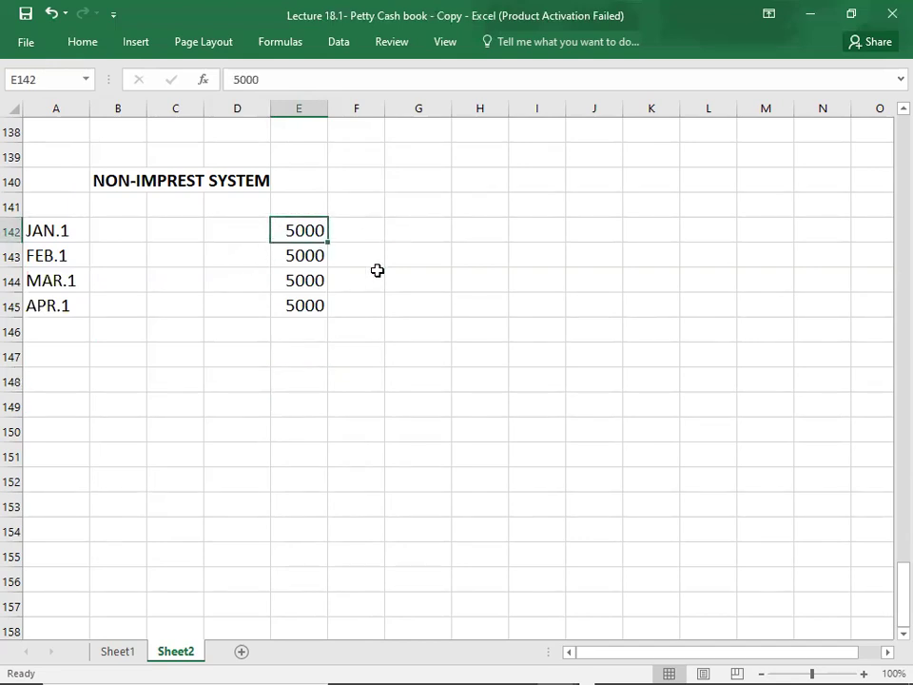
click(307, 411)
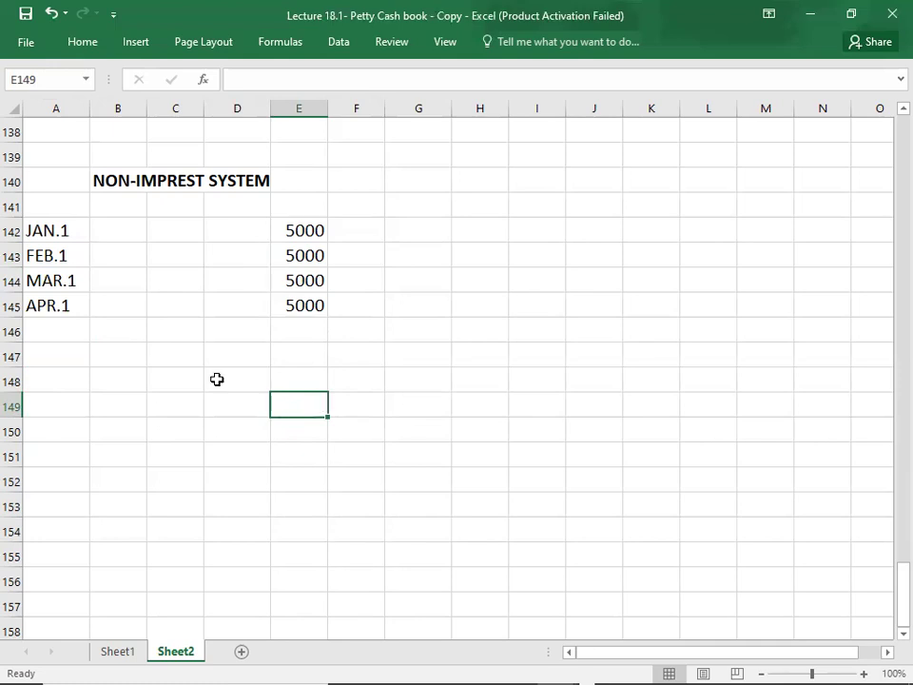
Review the petty cash float, voucher, balance and reimbursement rows of the imprest example above the NON-IMPREST SYSTEM section
click(69, 180)
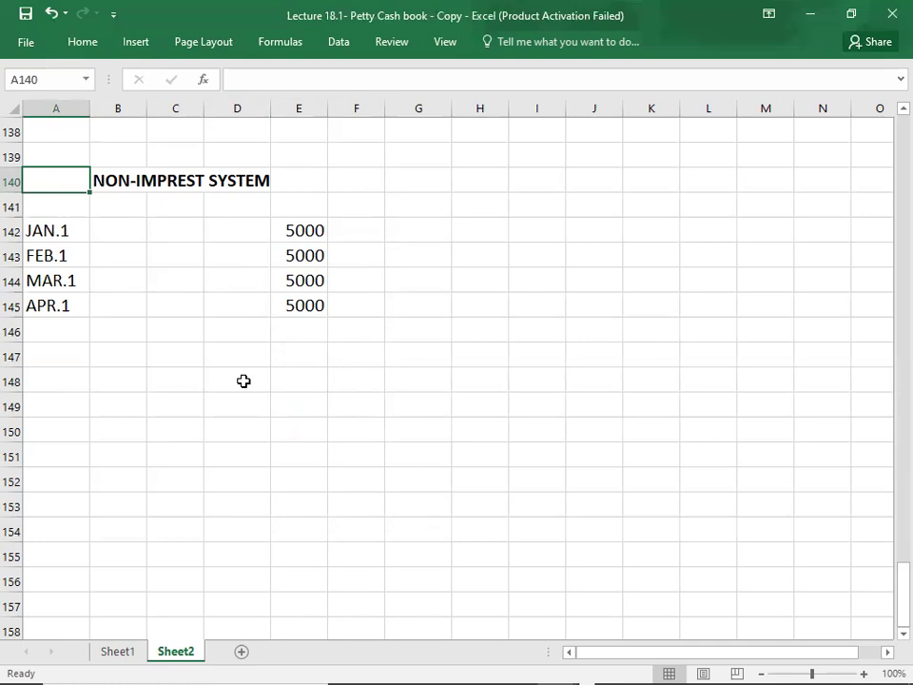
key(Up)
key(Up)
key(Up)
key(Up)
key(Up)
key(Up)
key(Up)
key(Up)
key(Up)
key(Up)
key(Up)
key(Up)
key(Up)
key(Up)
key(Up)
key(Up)
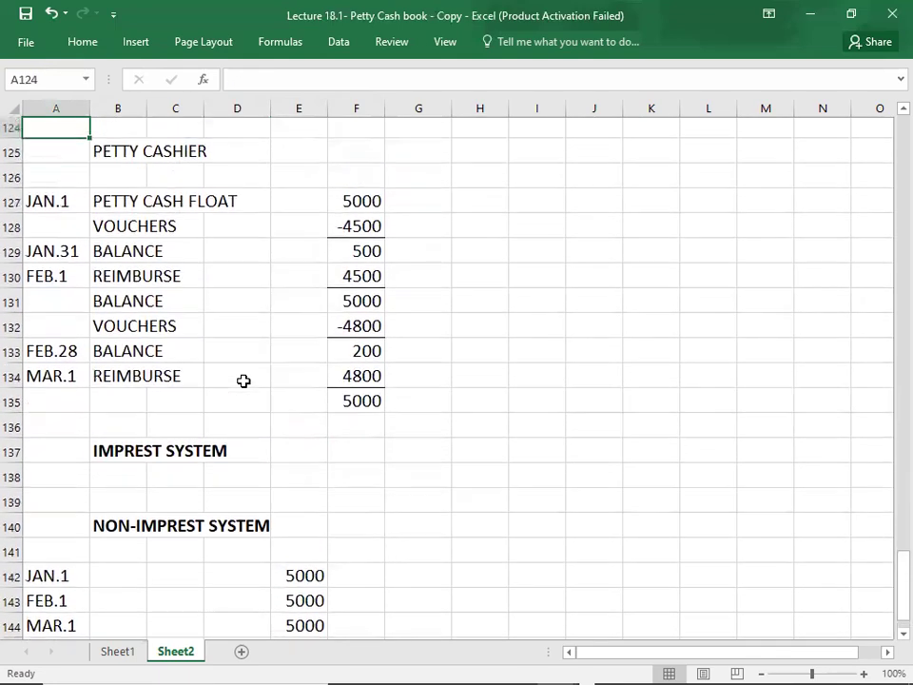
key(Up)
key(Up)
key(Up)
key(Up)
key(Up)
key(Down)
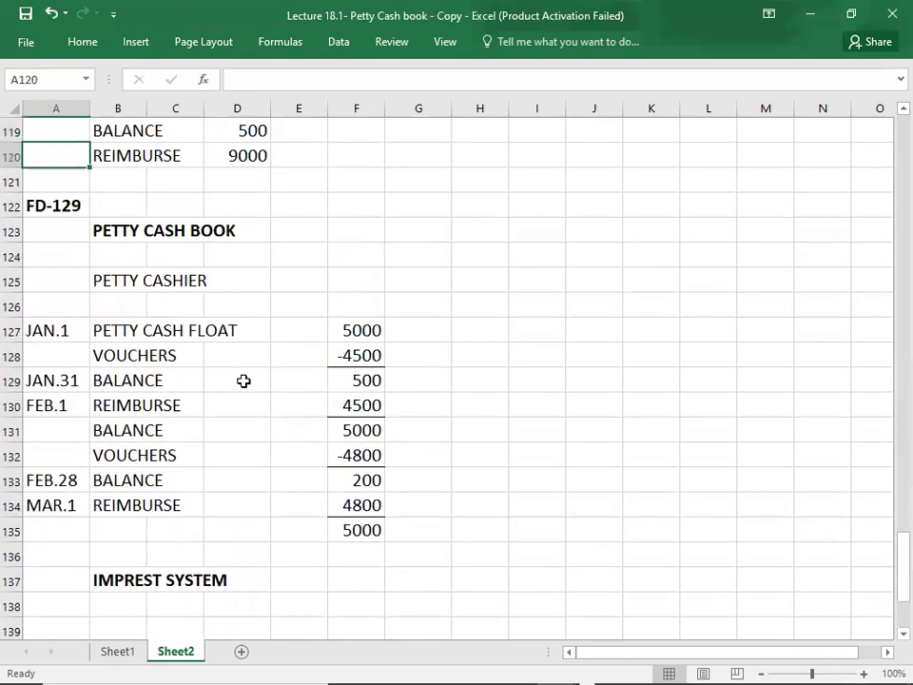
key(Down)
key(Down)
key(Down)
key(Down)
key(Down)
key(Down)
key(Down)
key(Down)
key(Down)
key(Down)
key(Down)
key(Down)
key(Down)
key(Down)
key(Down)
key(Down)
key(Down)
key(Down)
key(Down)
key(Down)
key(Up)
key(Up)
key(Up)
key(Up)
key(Up)
key(Up)
key(Up)
key(Up)
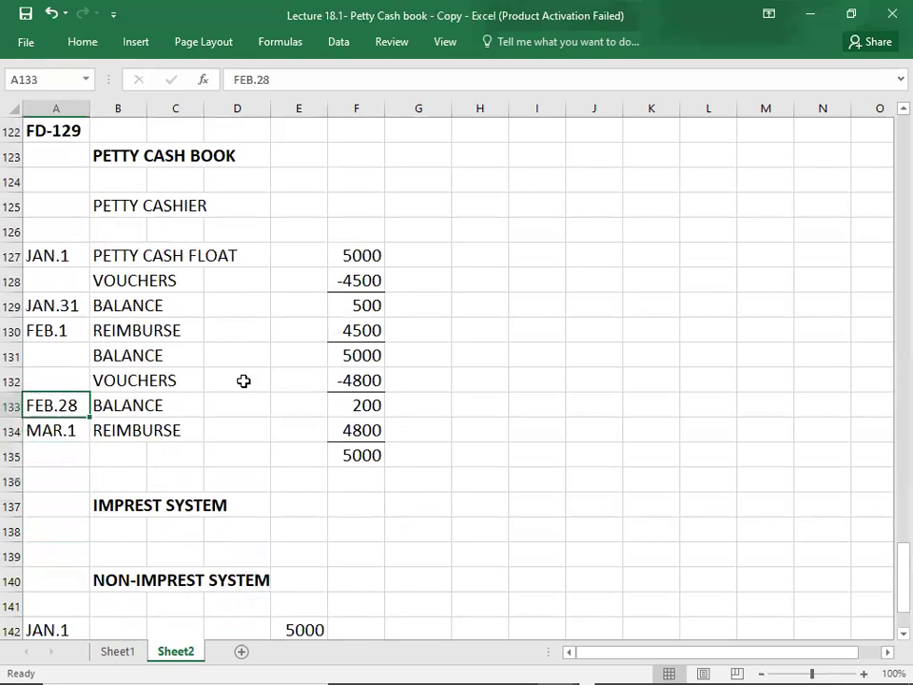
key(Up)
key(Up)
key(Up)
key(Up)
key(Up)
key(Up)
key(Up)
key(Up)
key(Up)
key(Up)
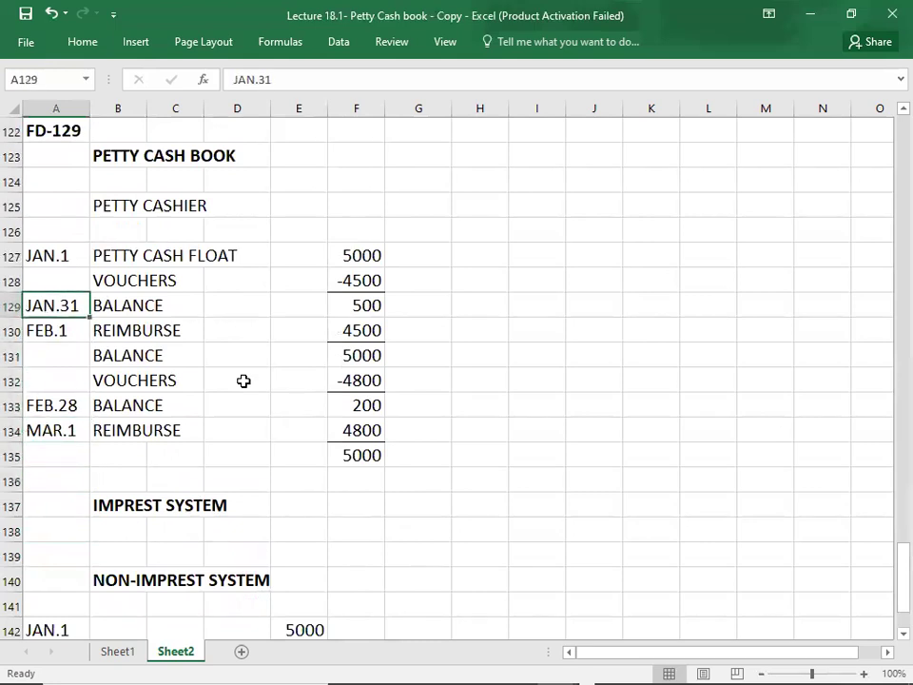